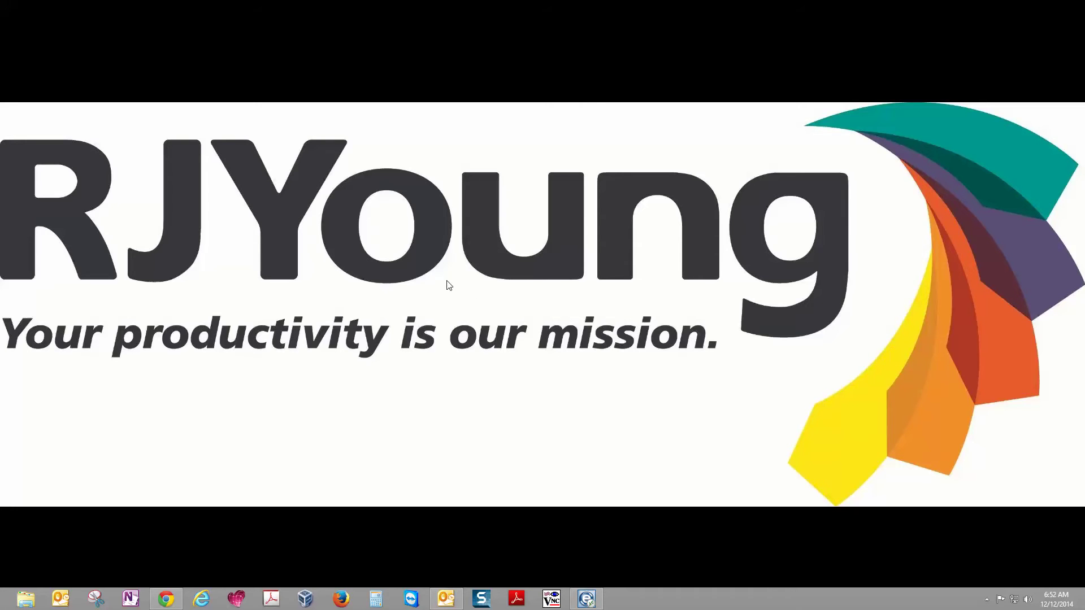
# Step: Go to ricoh in Chrome and open the Downloads page for Office Equipment in the Americas
pyautogui.click(171, 603)
pyautogui.click(712, 35)
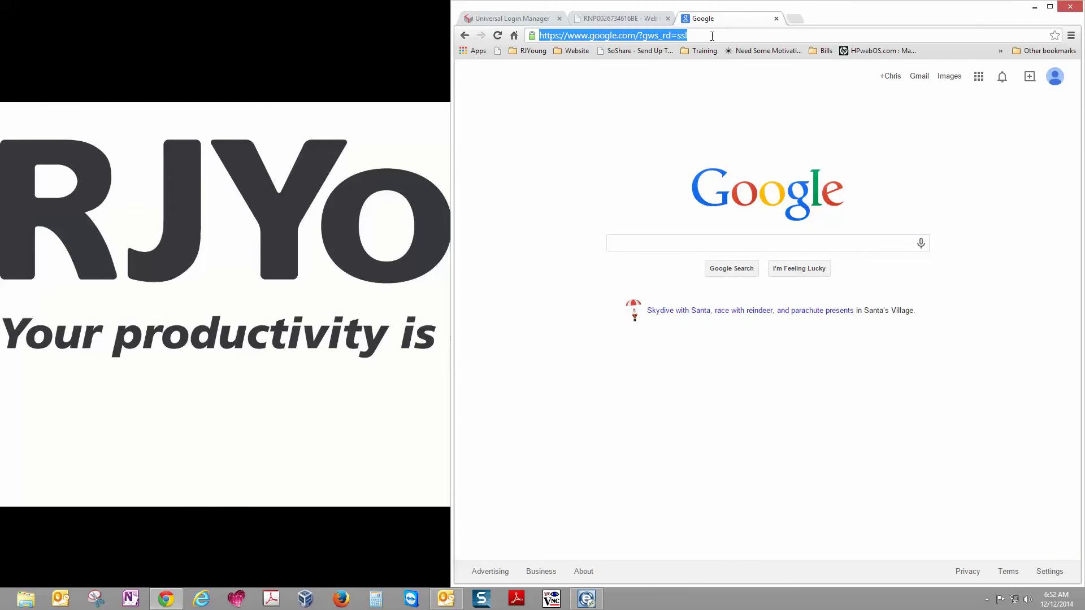
pyautogui.write('ri')
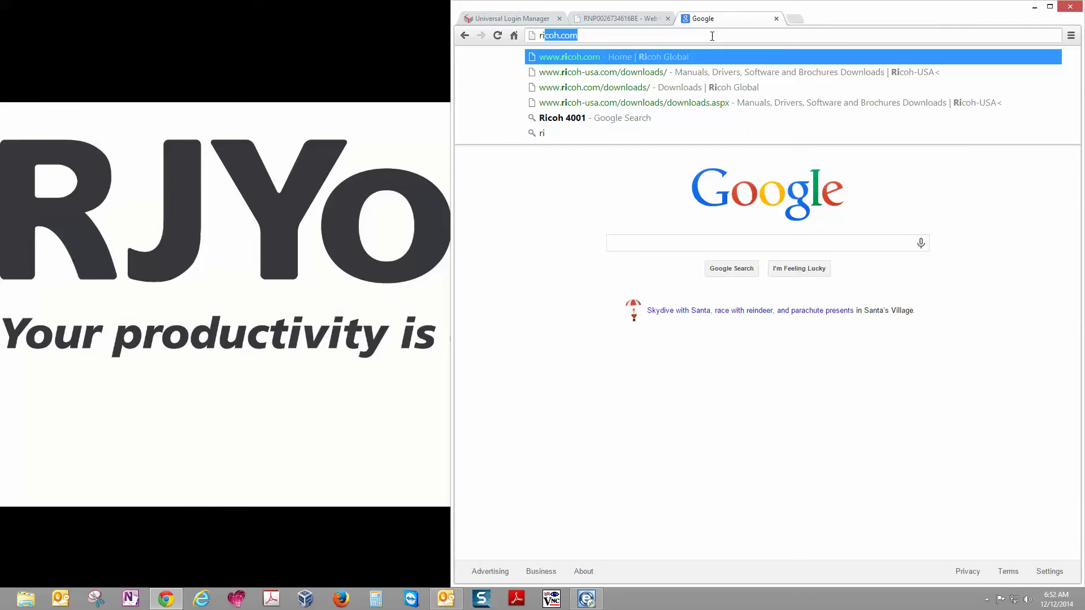
pyautogui.write('coh.com')
pyautogui.press('Return')
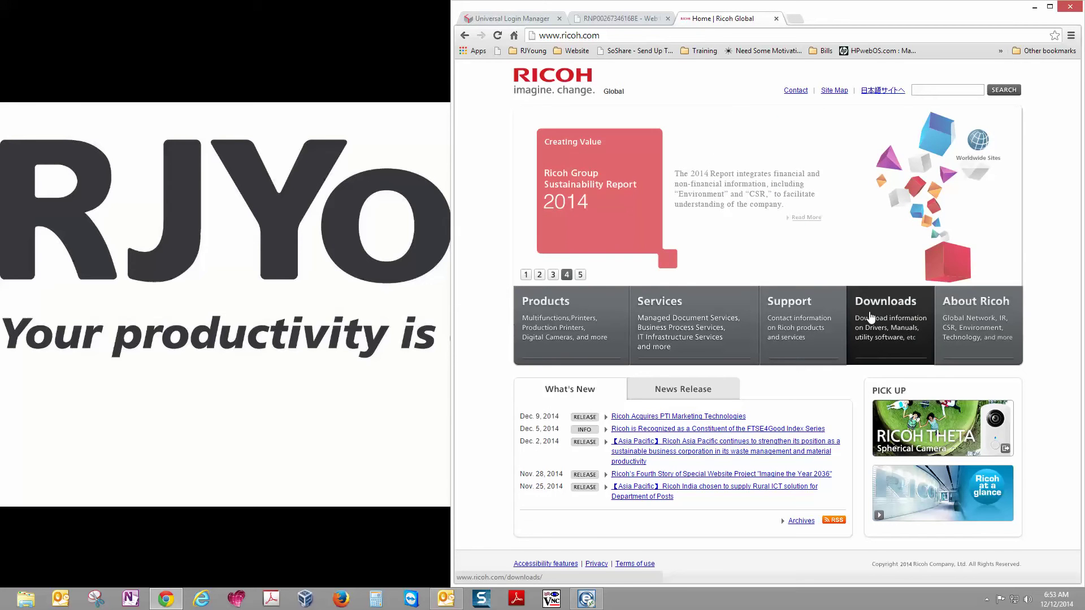
pyautogui.click(885, 325)
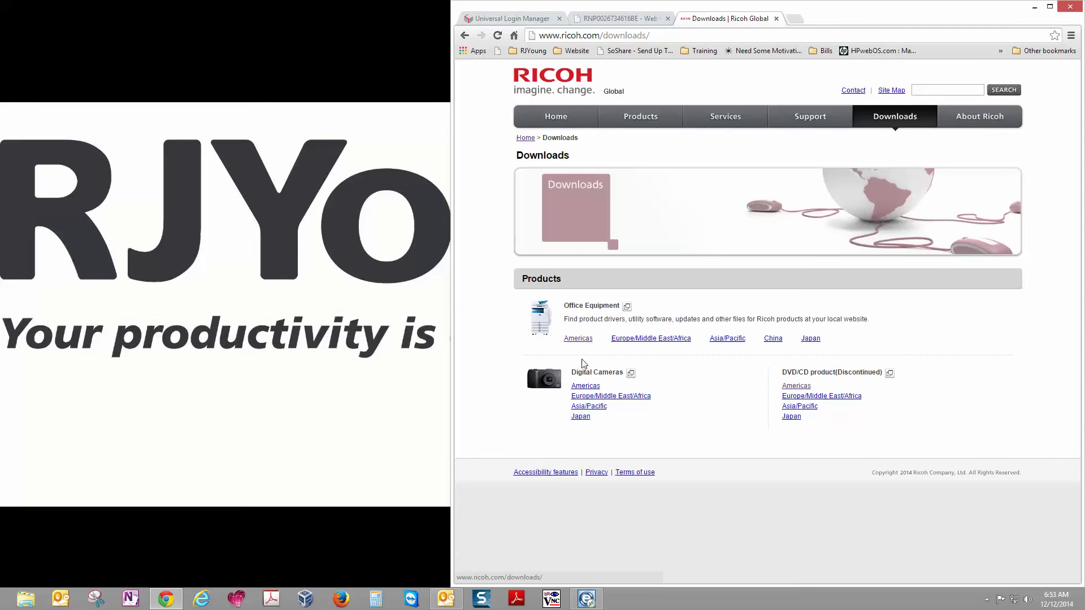
pyautogui.click(580, 339)
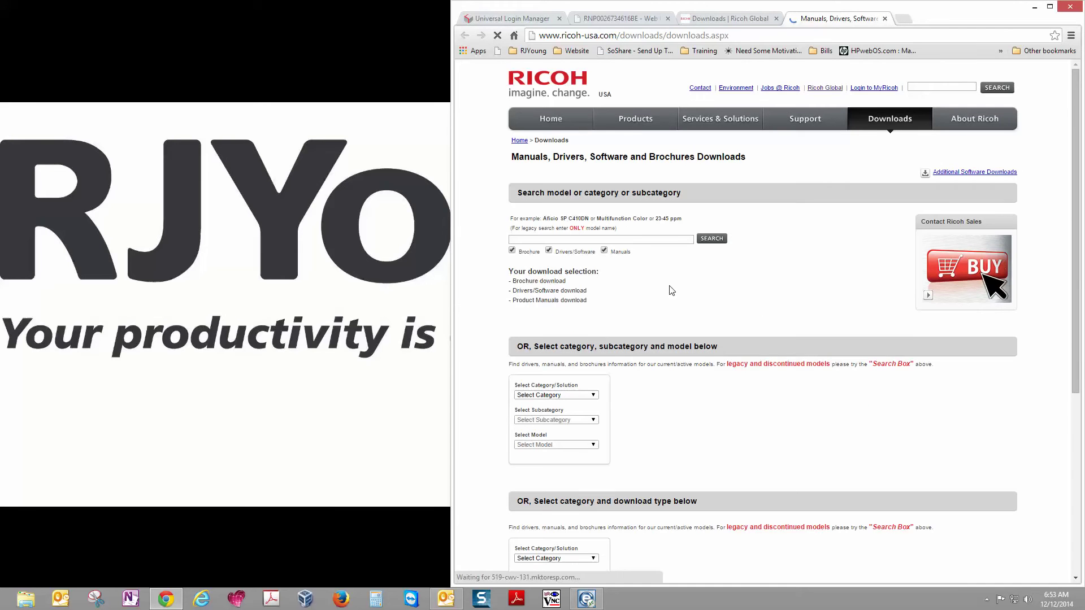
# Step: Search Ricoh downloads for model 4502 with Brochures and Manuals excluded
pyautogui.click(513, 251)
pyautogui.click(604, 251)
pyautogui.click(605, 241)
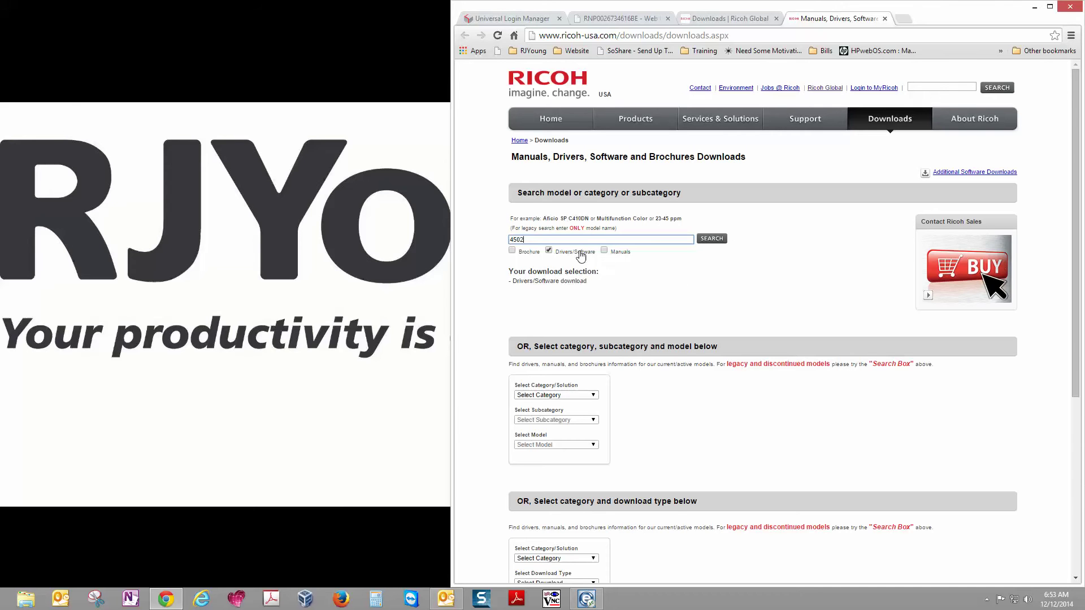
pyautogui.click(713, 239)
pyautogui.scroll(-2, 829, 269)
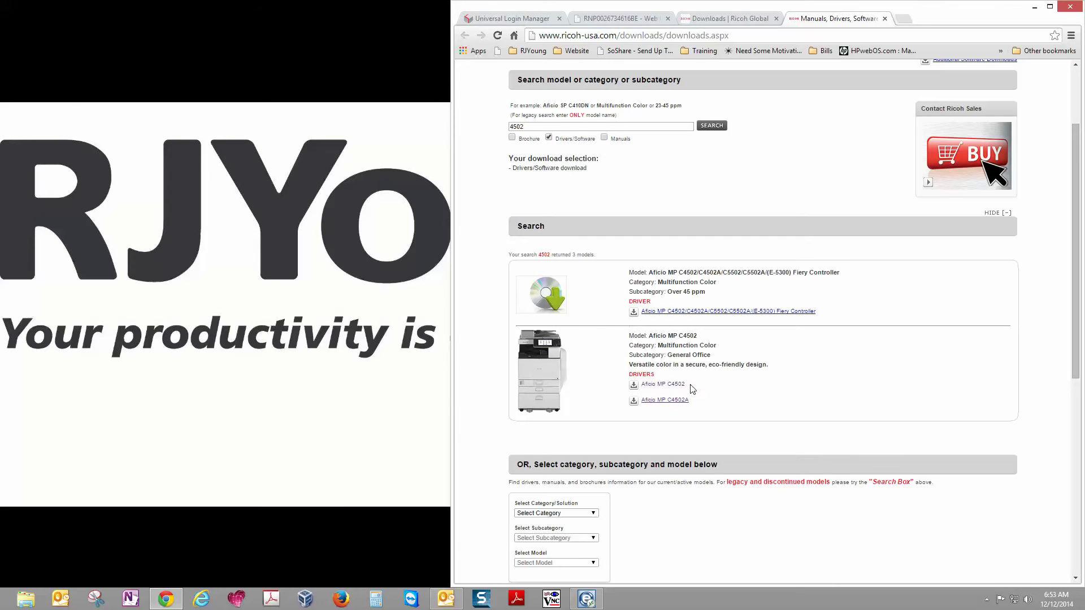
# Step: Open the Aficio MP C4502 drivers, accept the license, and download the Windows 8 (x64) PCL 5c driver
pyautogui.click(656, 384)
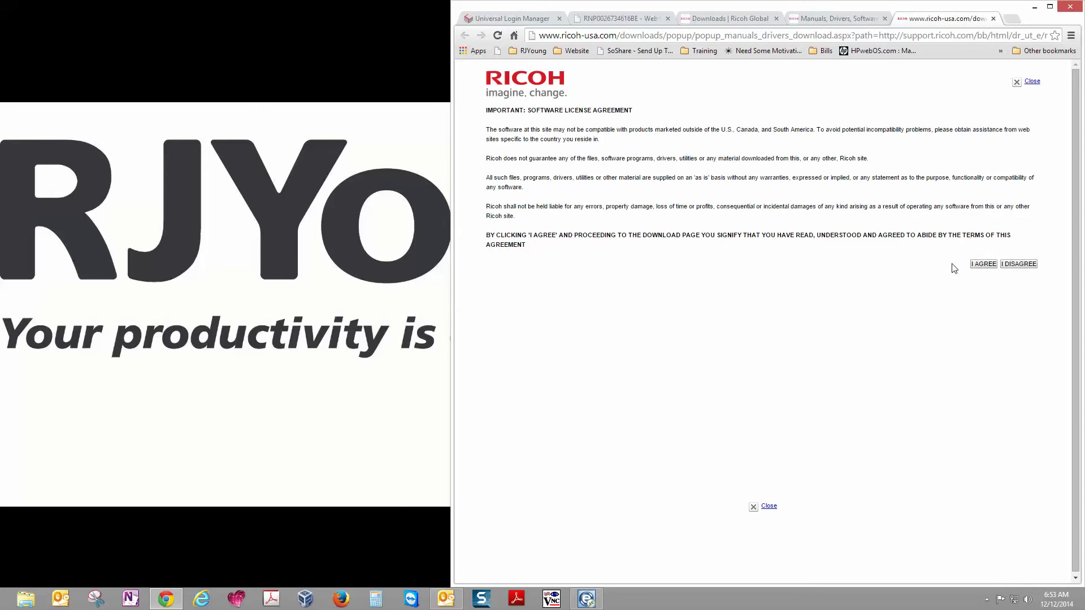
pyautogui.click(984, 264)
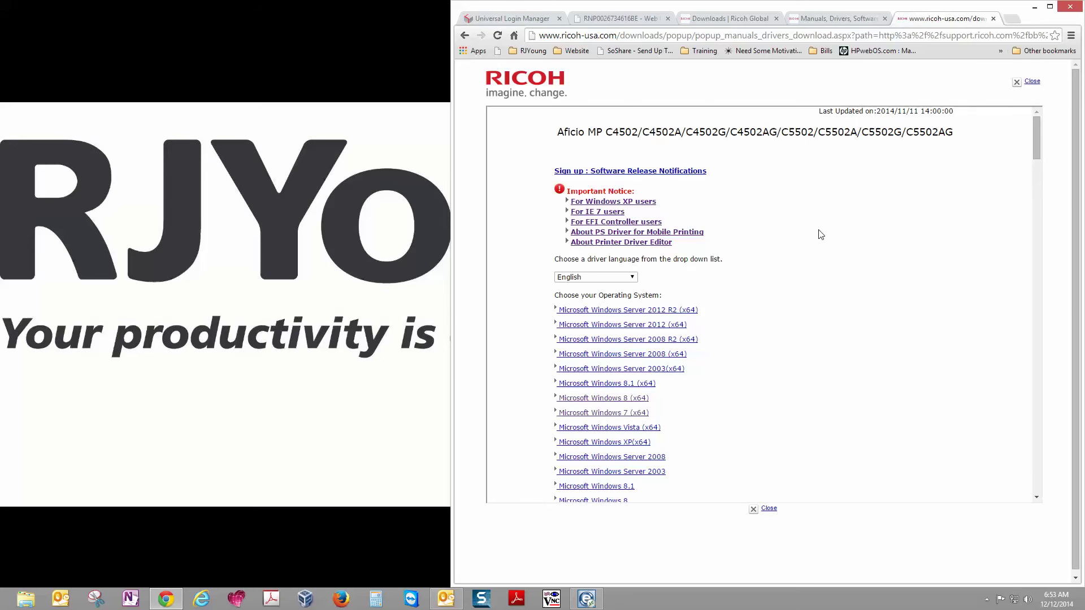
pyautogui.scroll(-1, 821, 235)
pyautogui.scroll(-1, 820, 235)
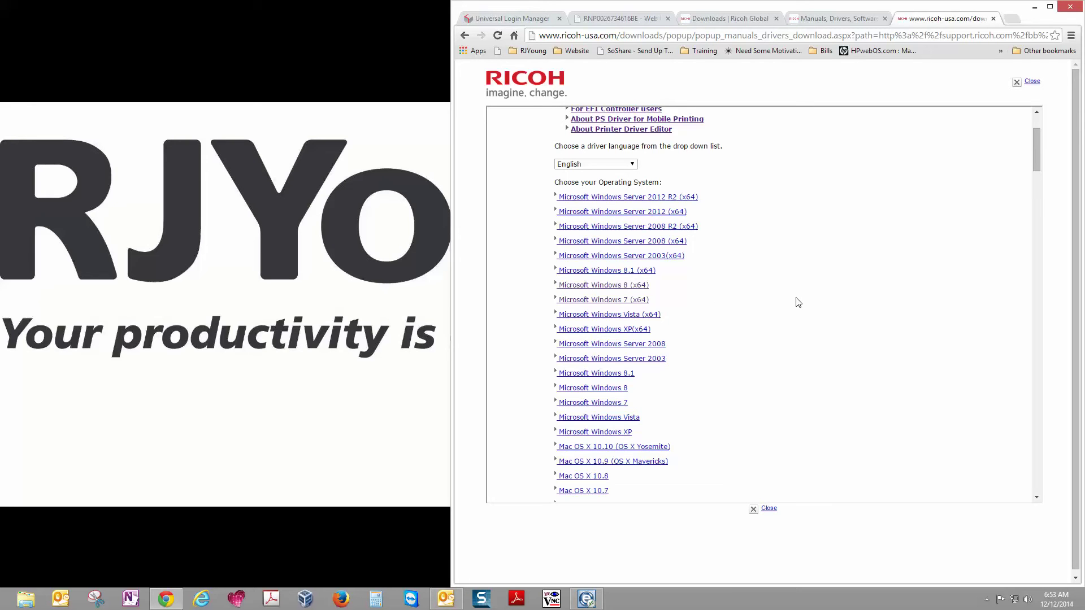
pyautogui.click(599, 285)
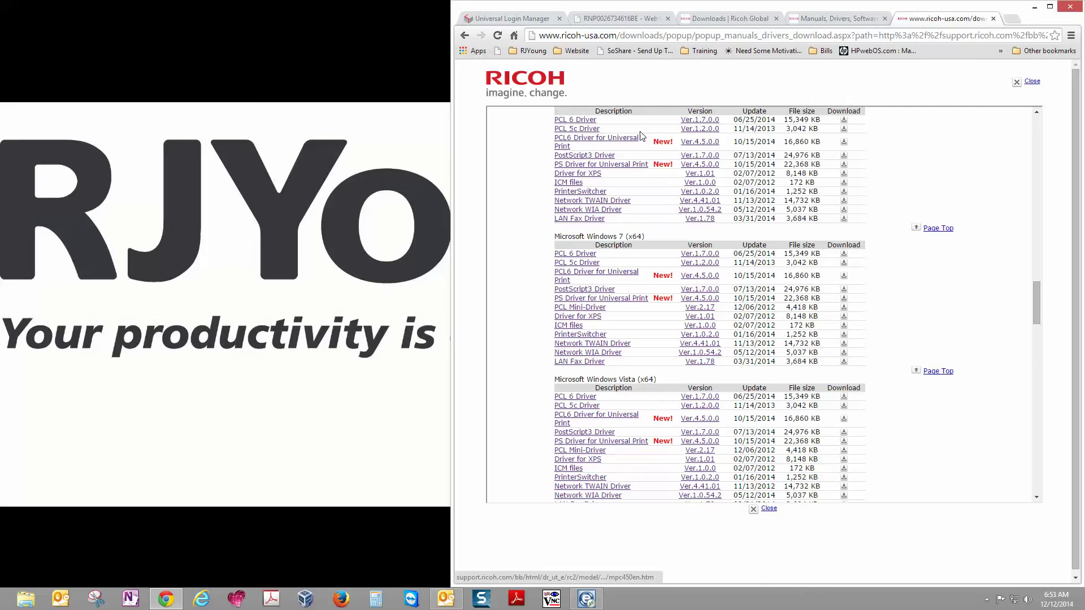
pyautogui.click(843, 130)
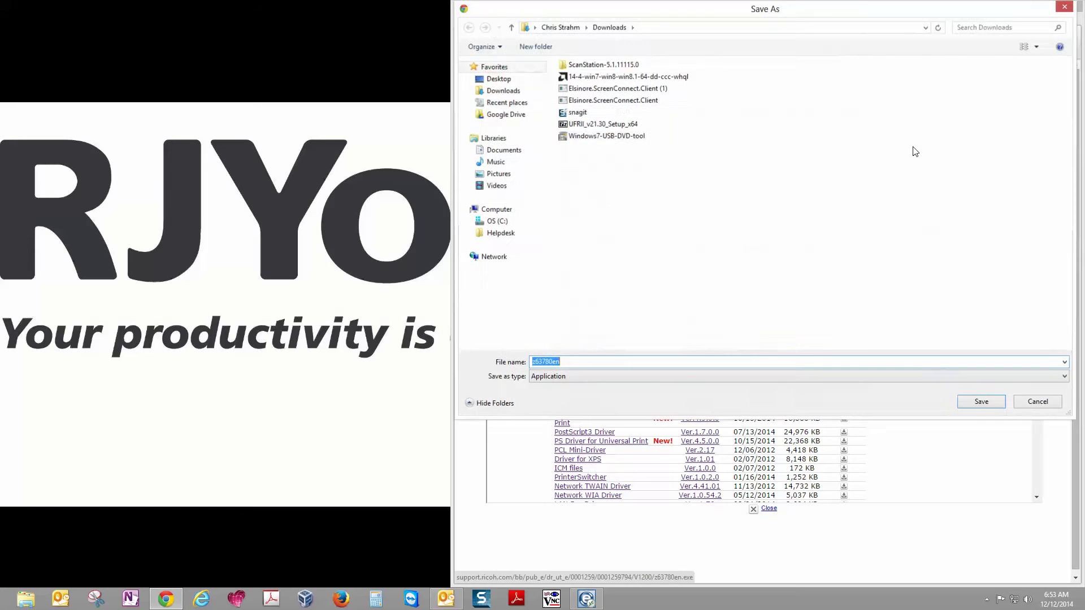
# Step: Save the driver file z63780en.exe to the Desktop
pyautogui.click(504, 82)
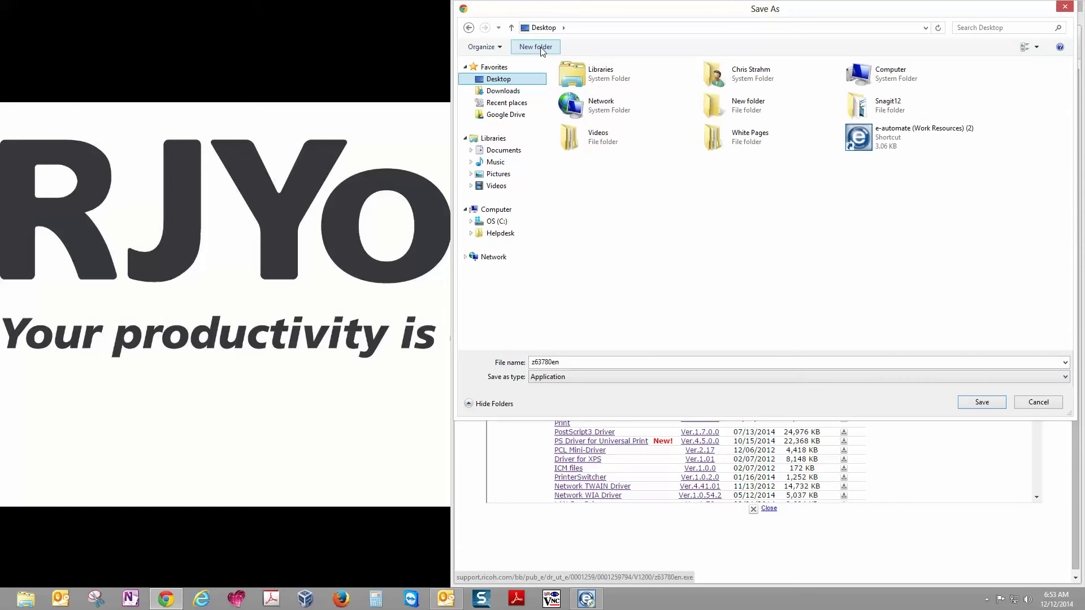
pyautogui.click(981, 402)
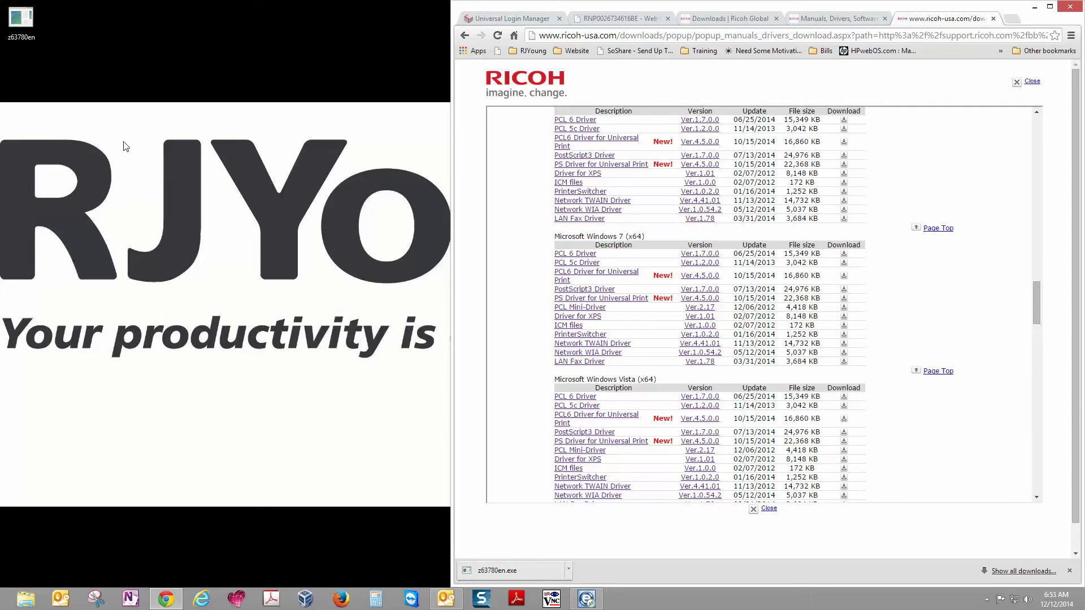
# Step: Run z63780en from the Desktop and extract its files into a Desktop z63780en folder
pyautogui.click(1040, 9)
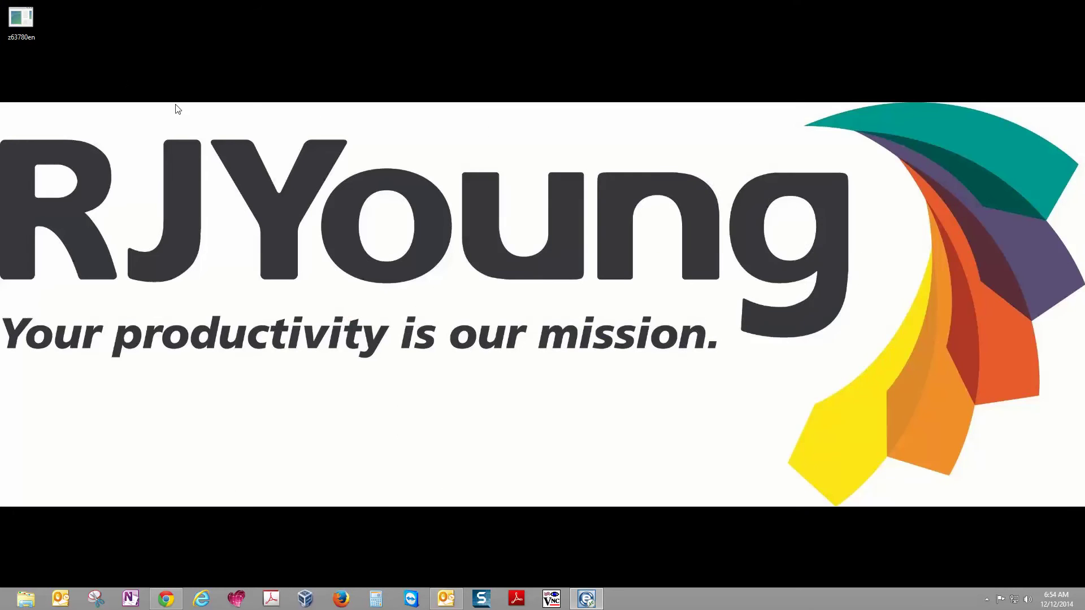
pyautogui.doubleClick(22, 20)
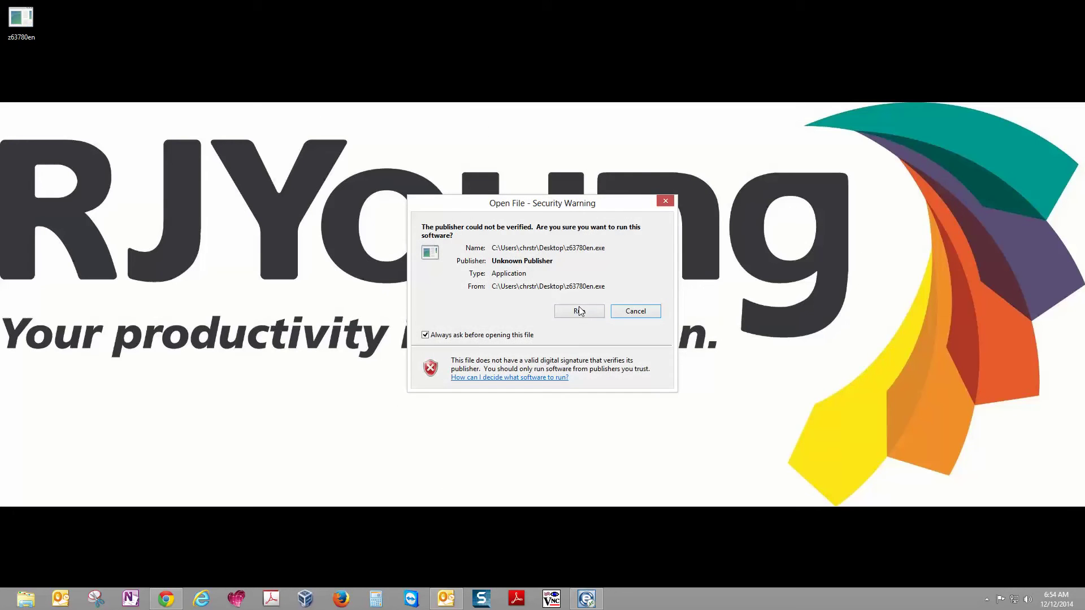
pyautogui.click(580, 309)
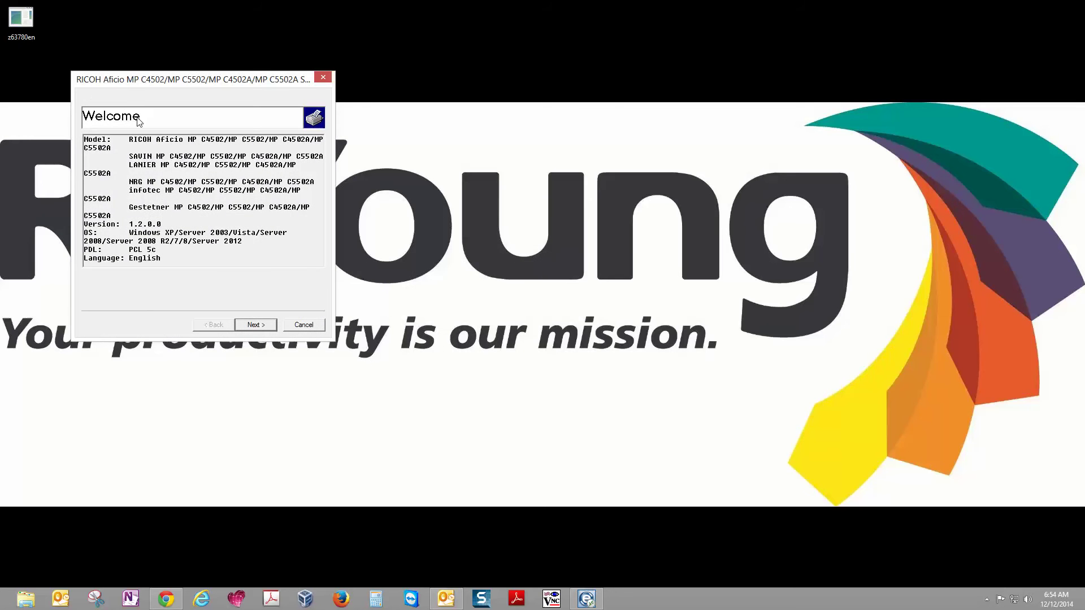
pyautogui.click(255, 325)
pyautogui.click(297, 184)
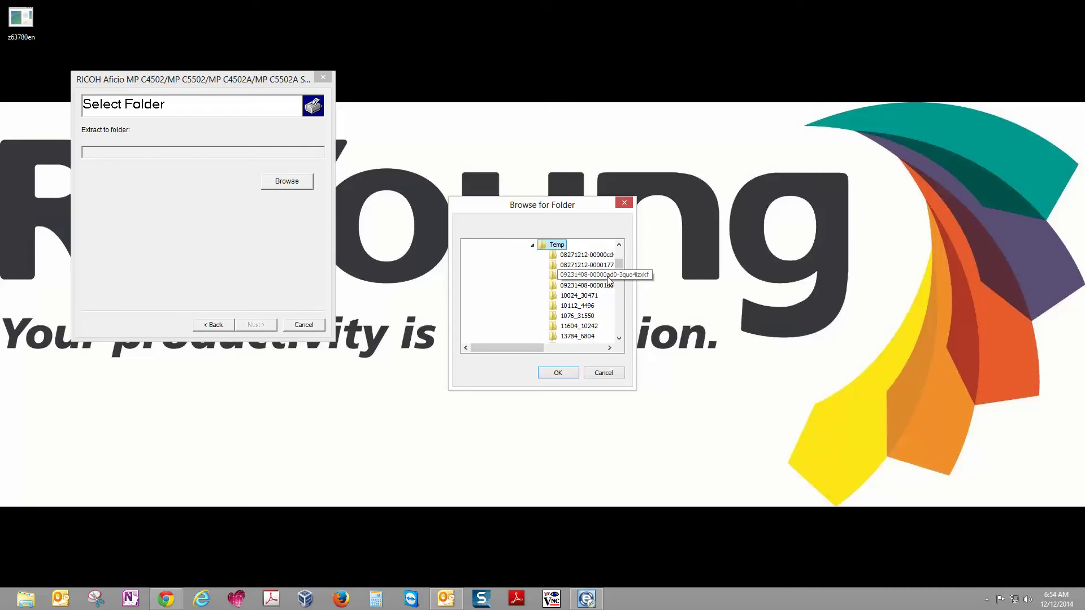
pyautogui.moveTo(618, 264); pyautogui.dragTo(622, 247)
pyautogui.click(482, 246)
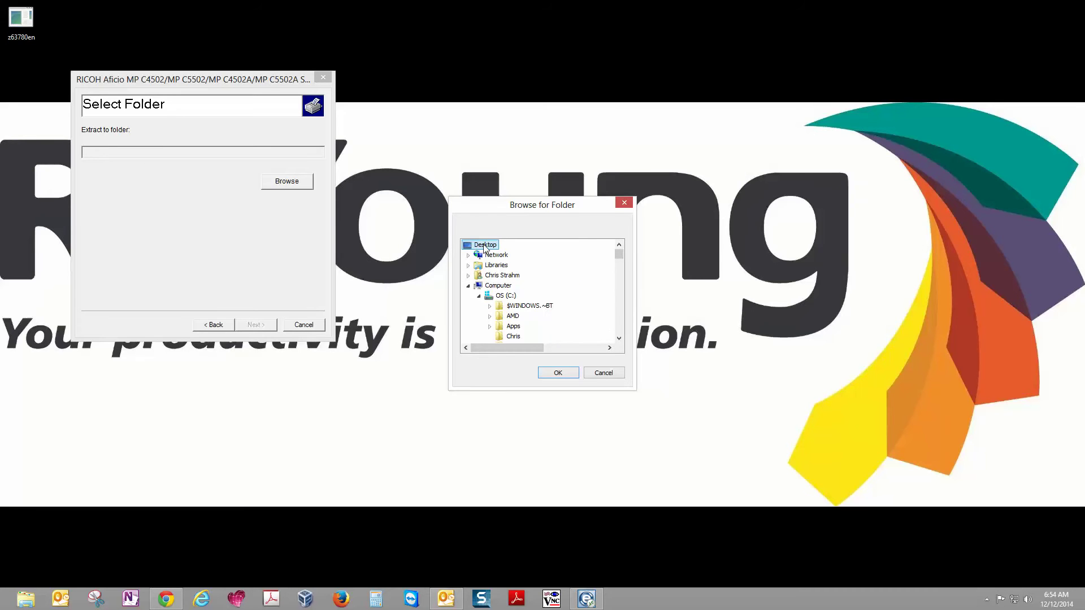
pyautogui.click(559, 373)
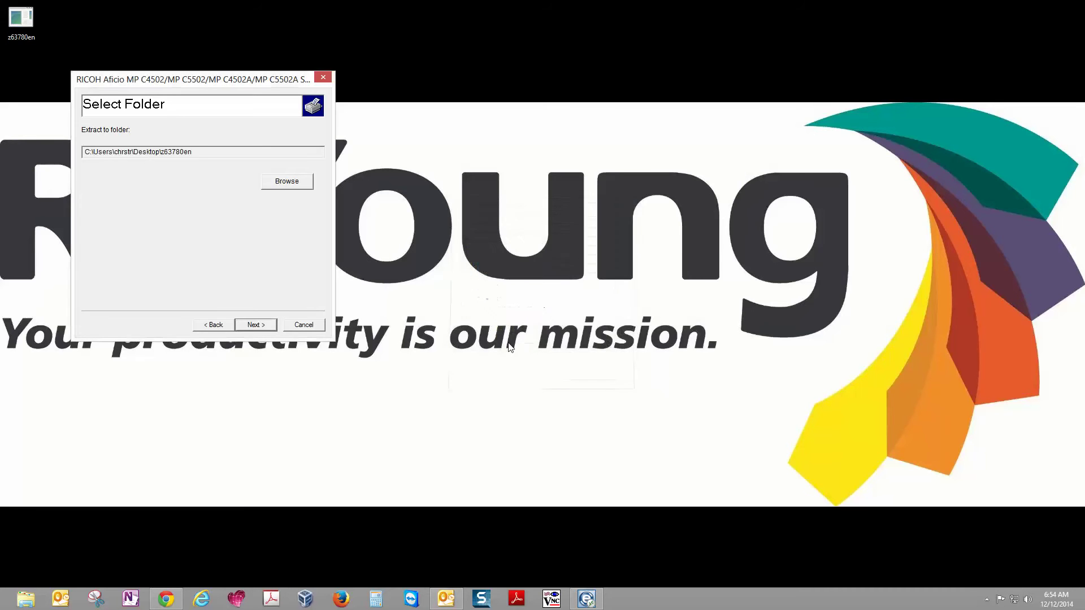
pyautogui.click(259, 325)
pyautogui.click(159, 194)
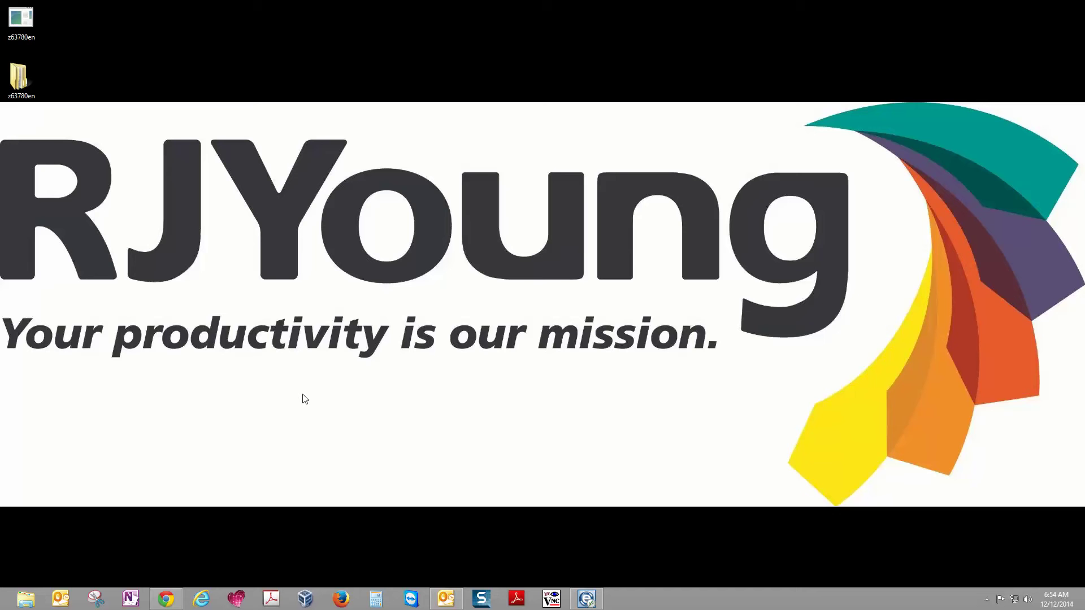
# Step: Run 'control printers' from the Run dialog to open Devices and Printers
pyautogui.press('super+r')
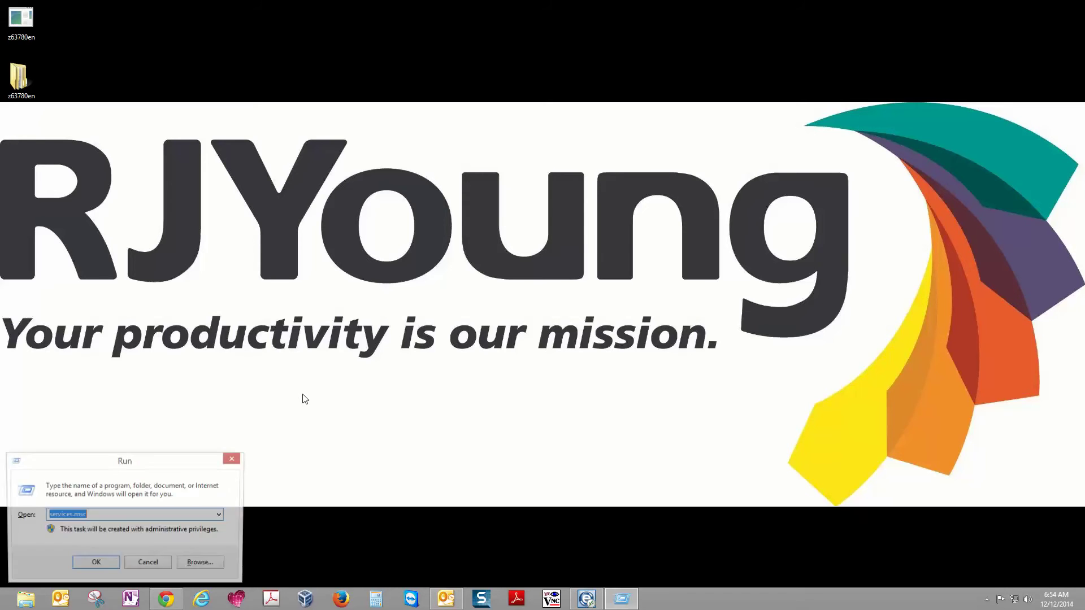
pyautogui.press('BackSpace')
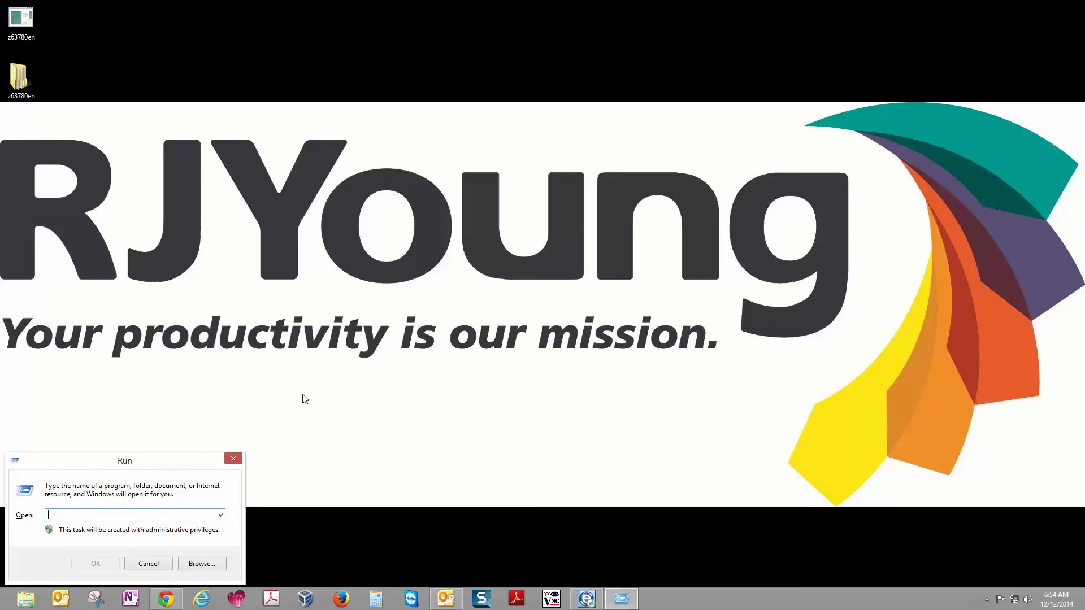
pyautogui.write('control ')
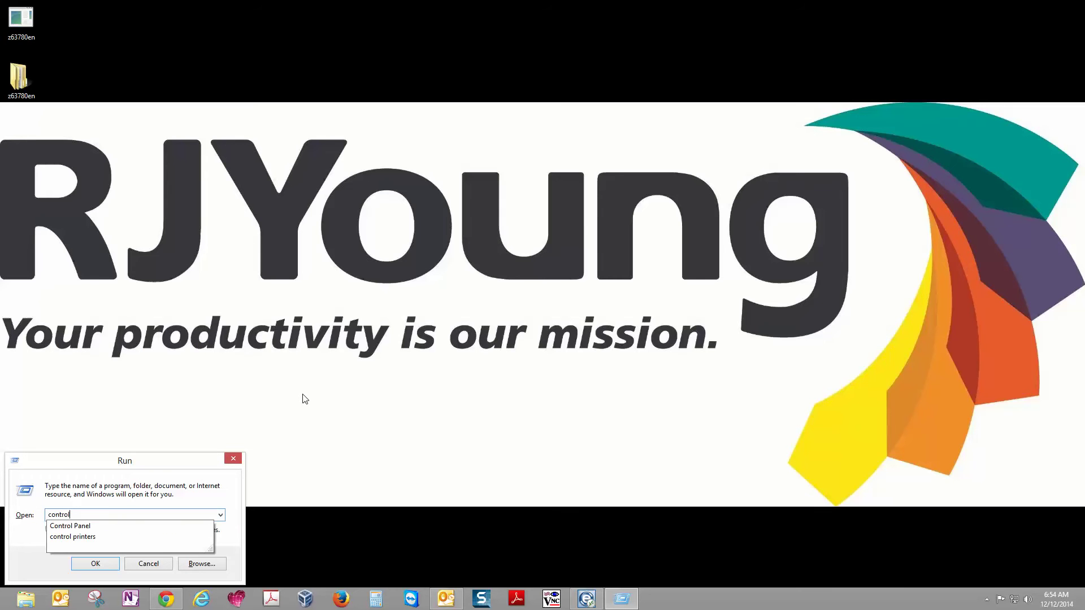
pyautogui.write('printers')
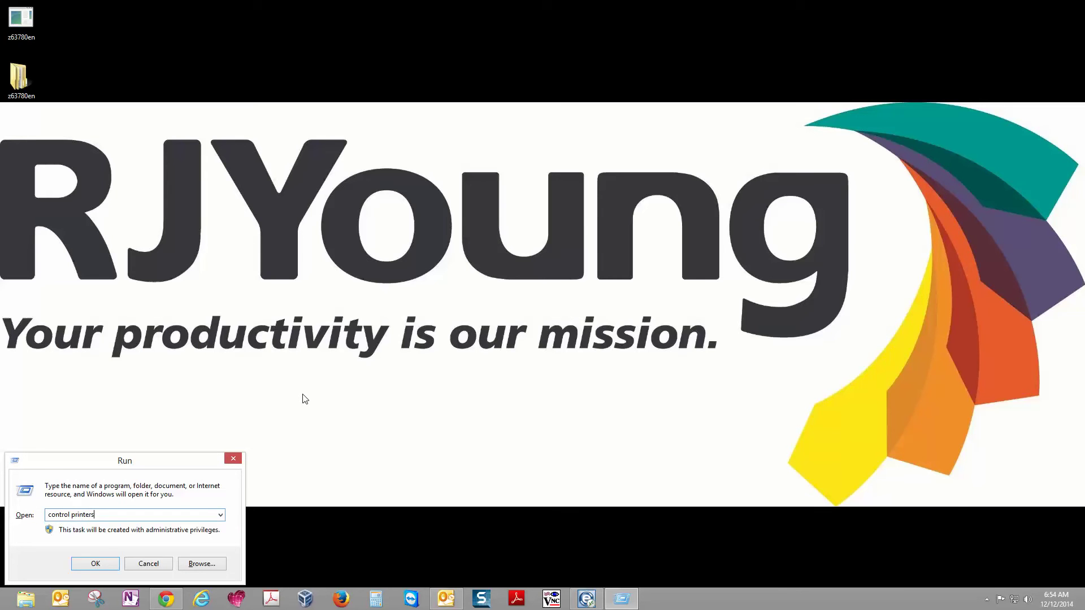
pyautogui.press('Return')
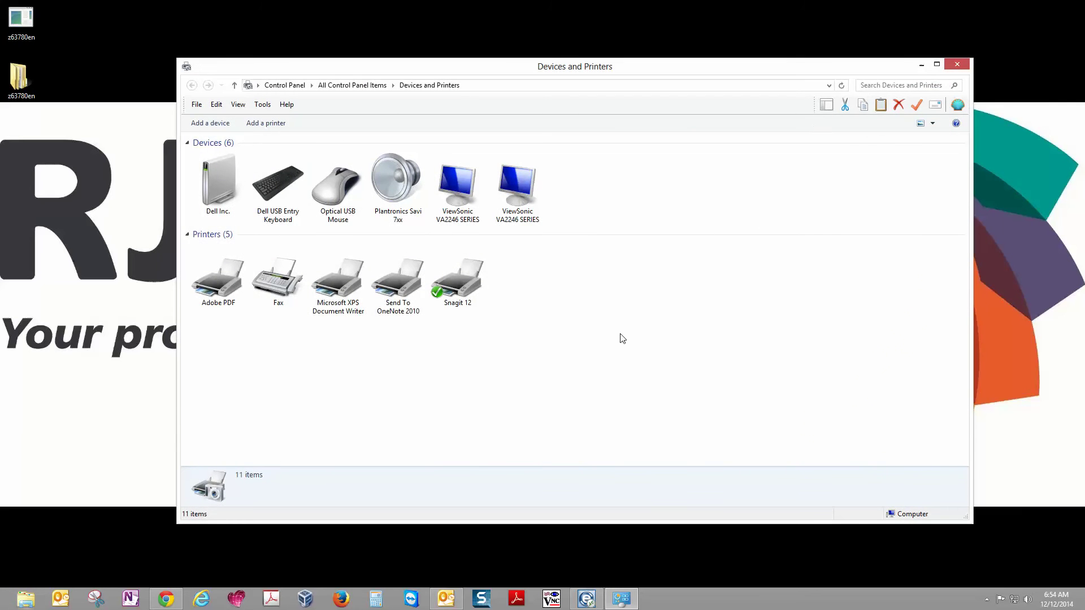
# Step: Start the Add Printer wizard and choose to add the printer by IP address
pyautogui.moveTo(573, 64); pyautogui.dragTo(573, 34)
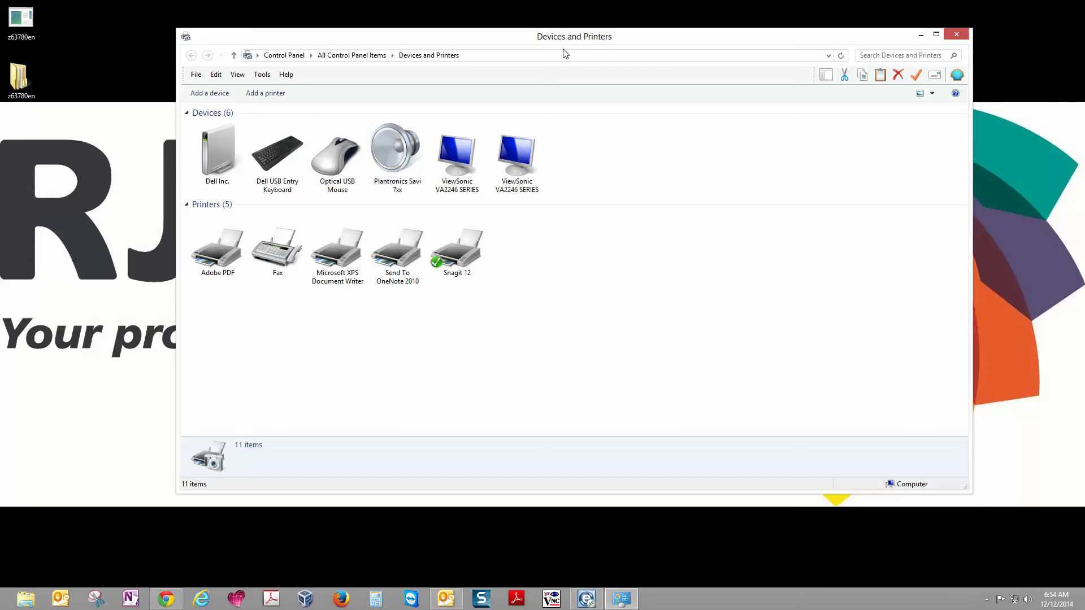
pyautogui.click(266, 94)
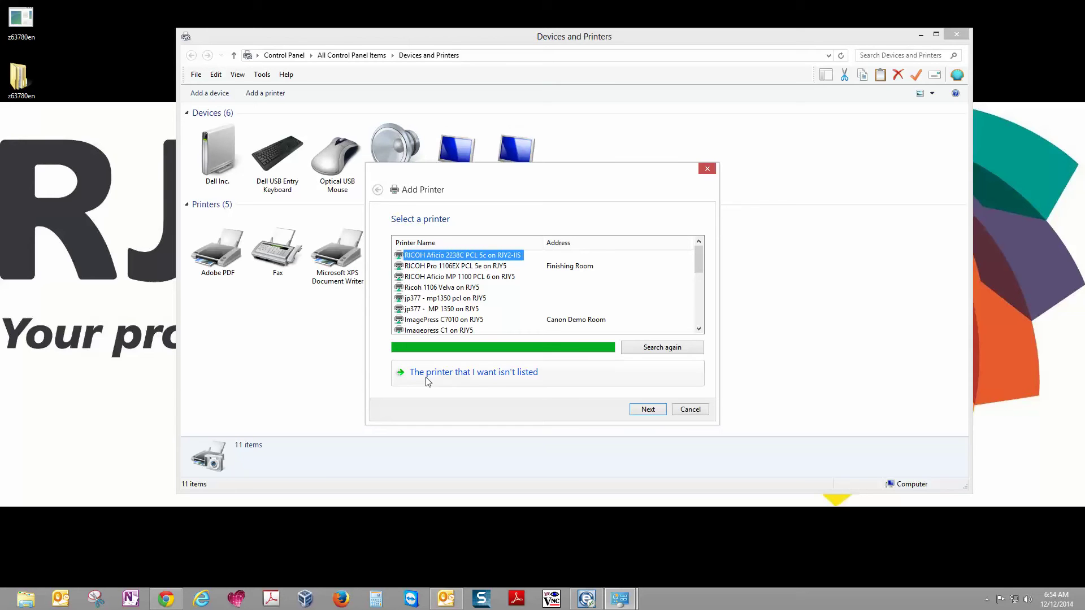
pyautogui.click(492, 373)
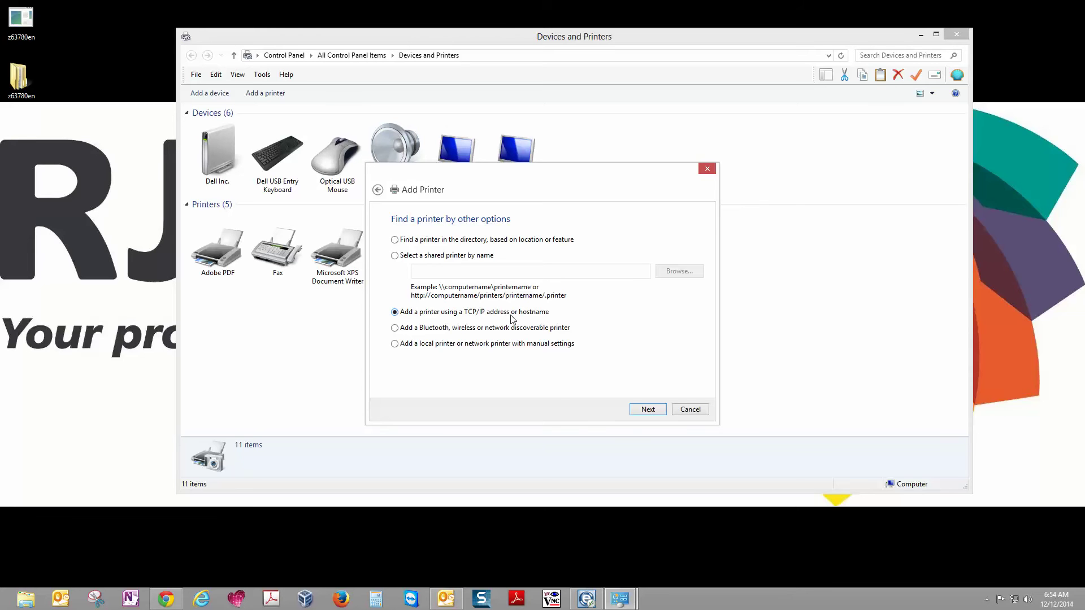
pyautogui.click(648, 409)
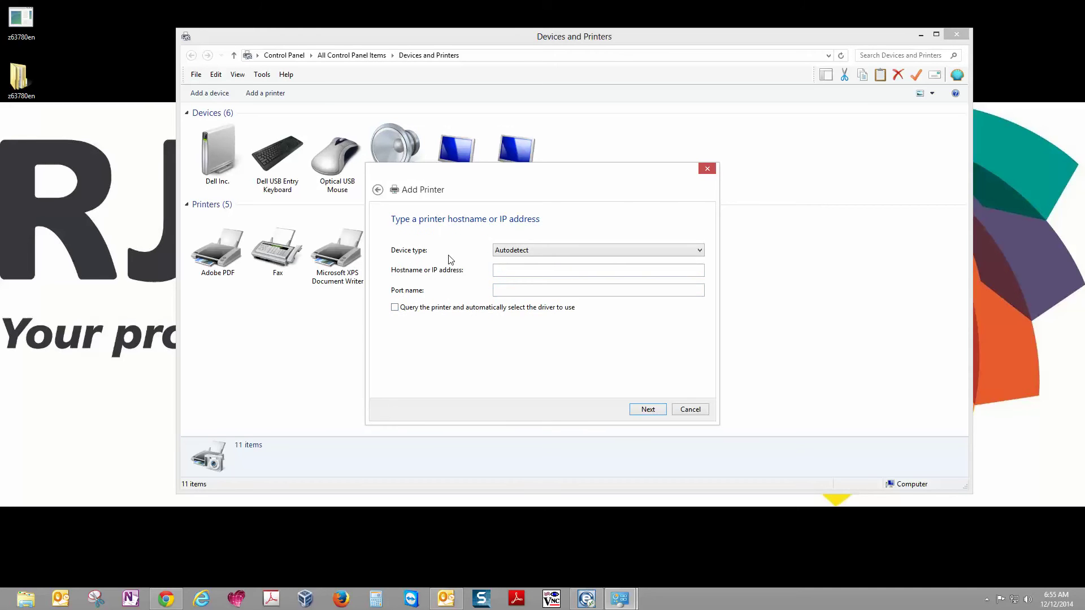
# Step: Set the device type to TCP/IP Device at address 195.6.6.240 and proceed to port detection
pyautogui.click(538, 249)
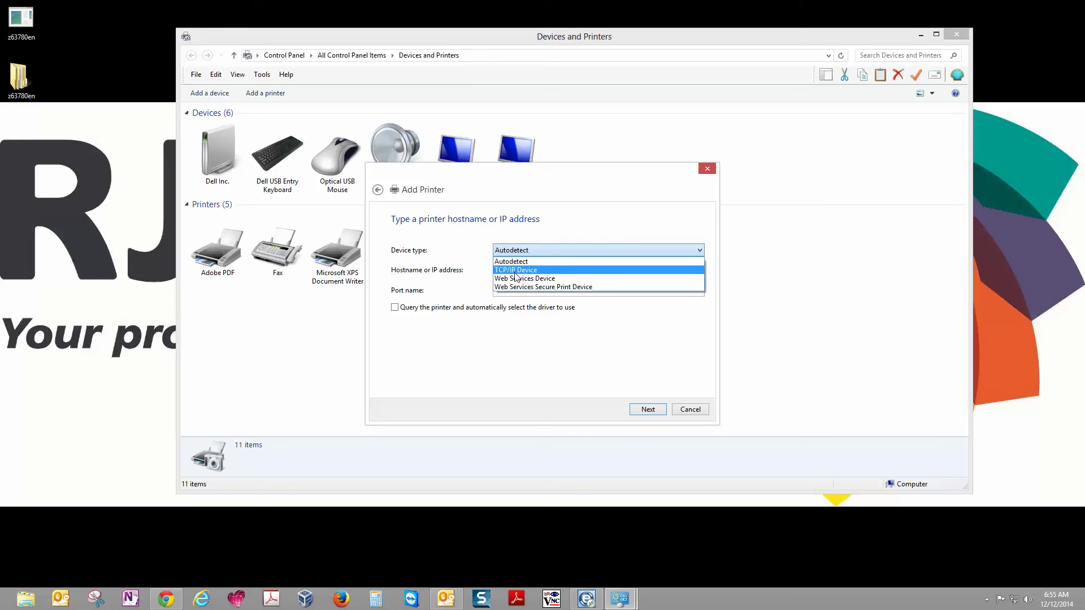
pyautogui.click(529, 270)
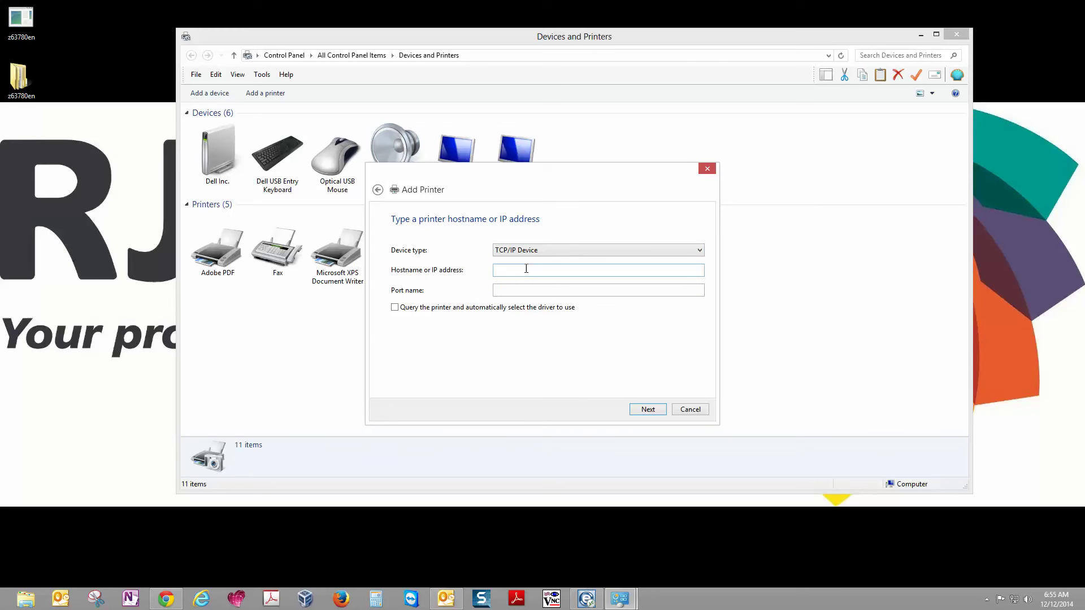
pyautogui.click(531, 269)
pyautogui.write('195')
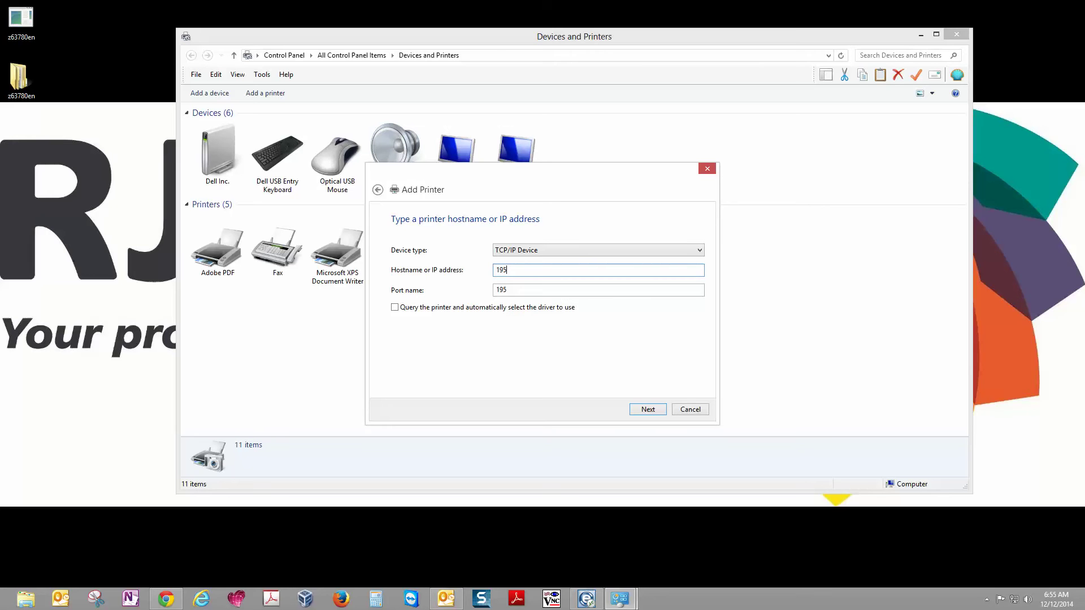
pyautogui.write('.6.6.240')
pyautogui.click(649, 410)
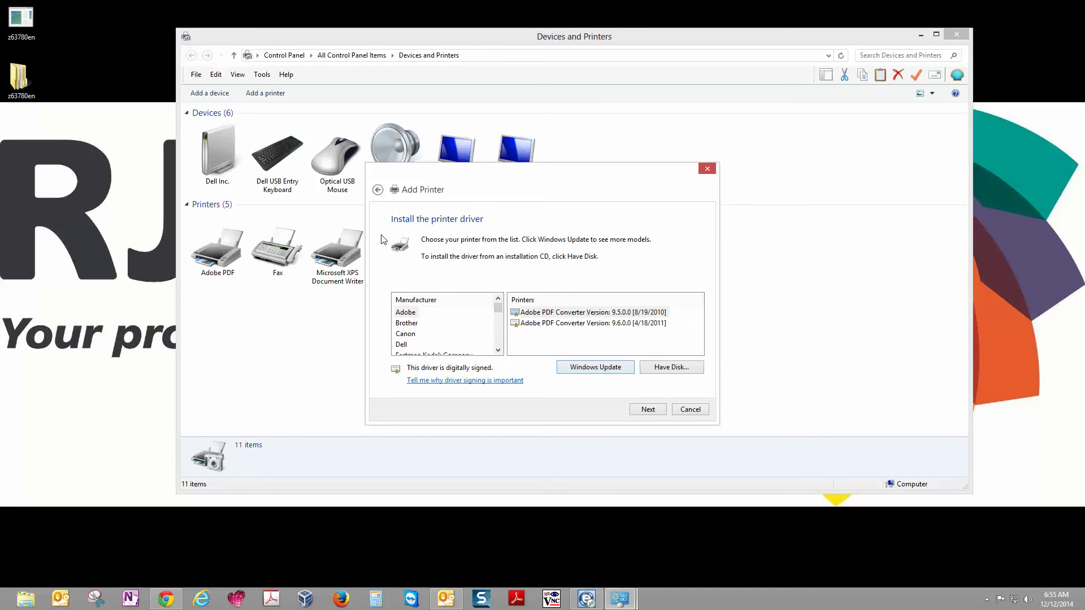
# Step: Load the driver from OEMSETUP in Desktop > z63780en > disk1 using Have Disk
pyautogui.click(671, 371)
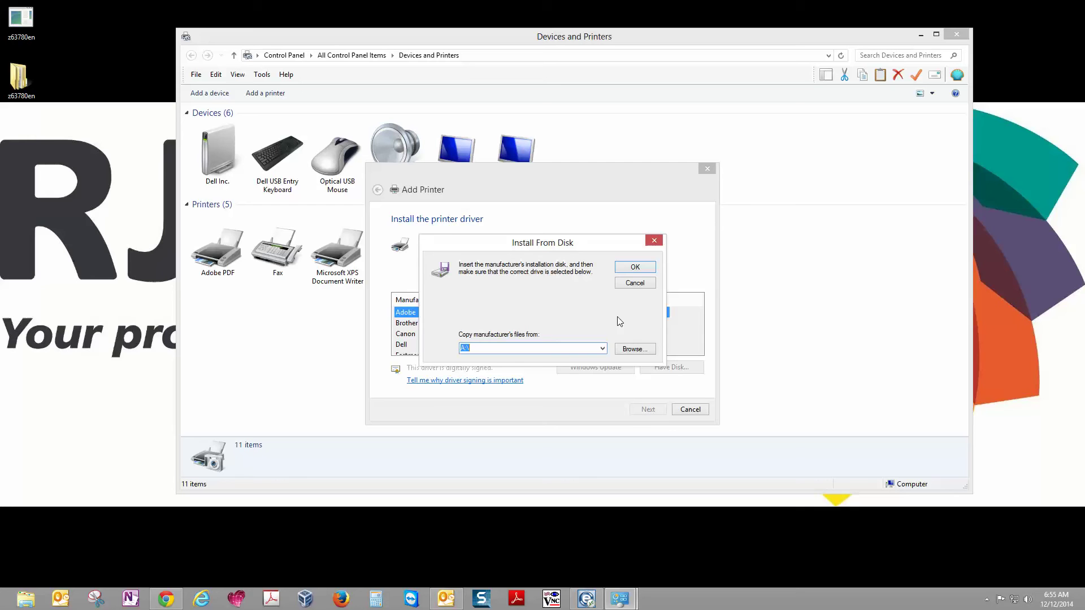
pyautogui.click(635, 349)
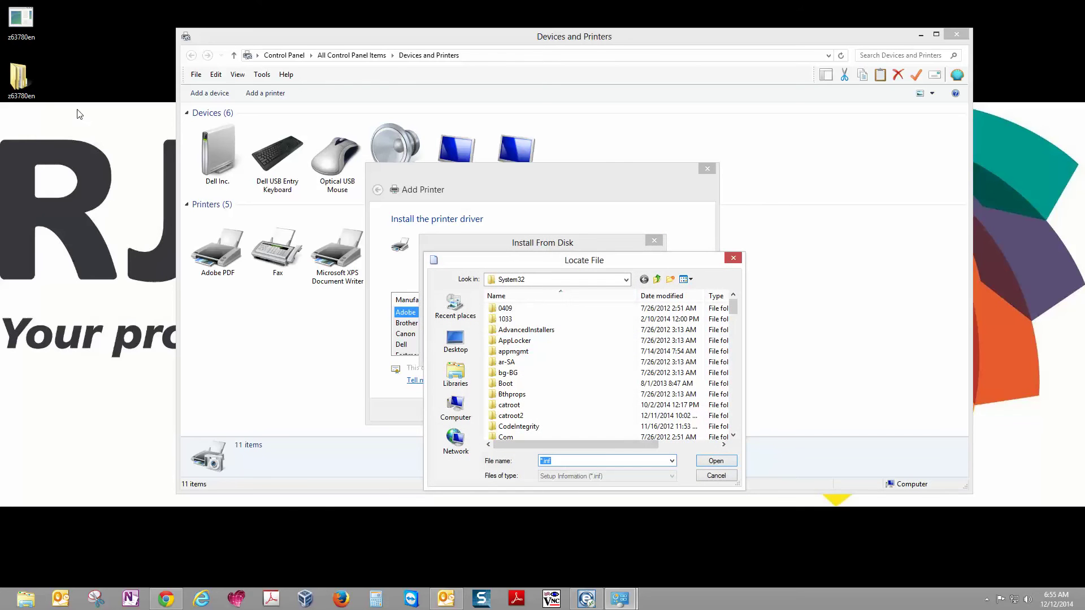
pyautogui.click(452, 345)
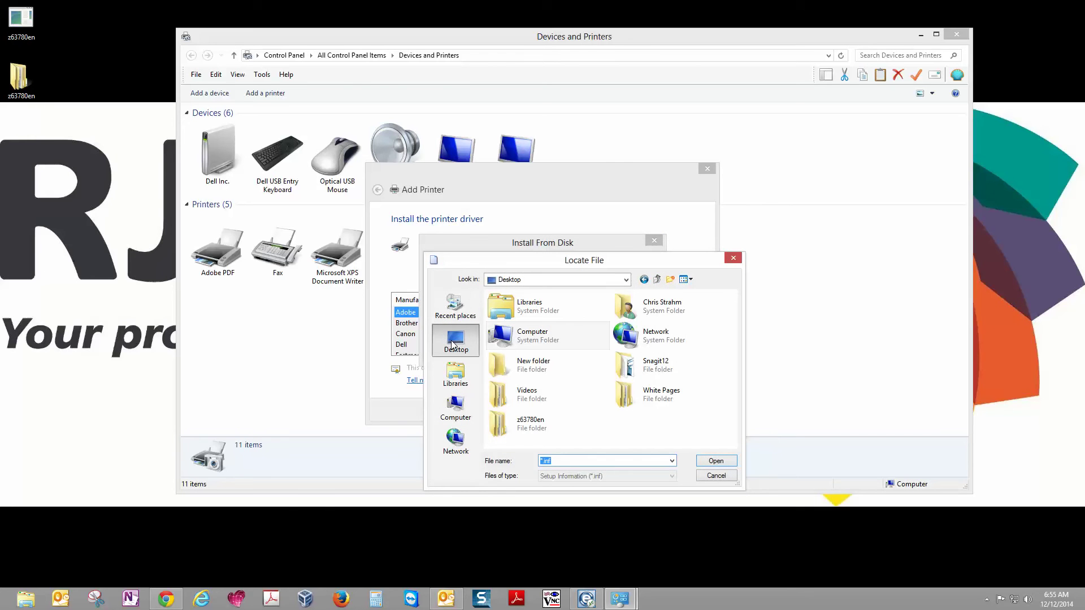
pyautogui.doubleClick(531, 429)
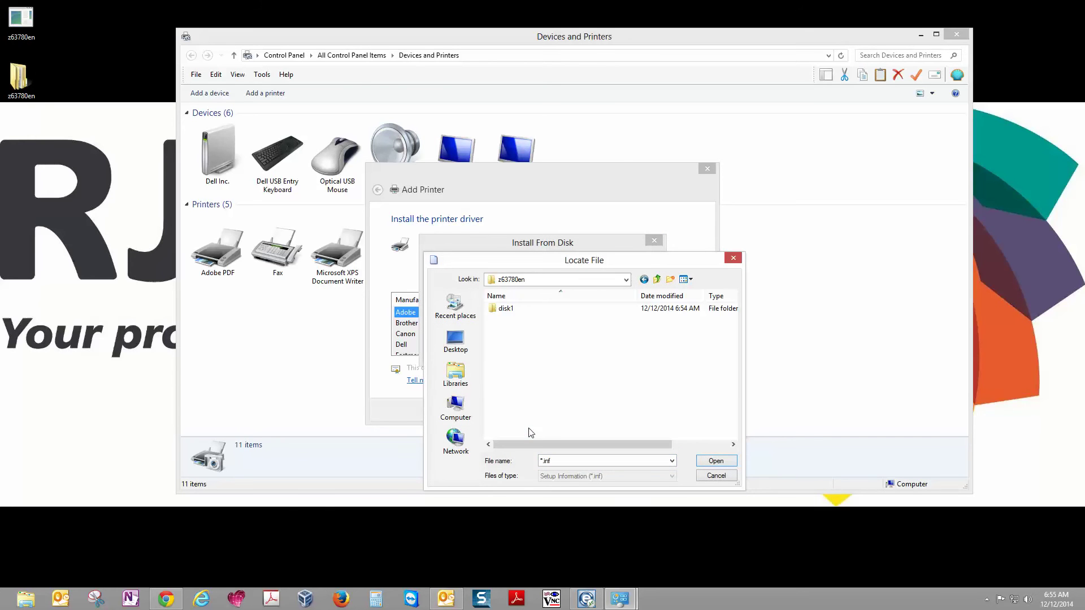
pyautogui.click(512, 311)
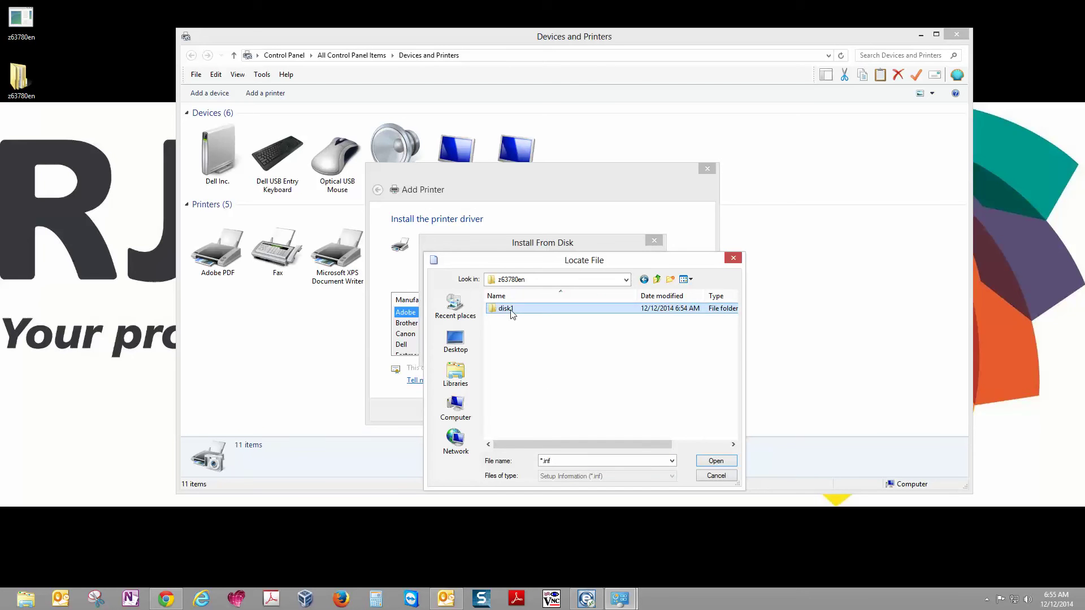
pyautogui.doubleClick(508, 311)
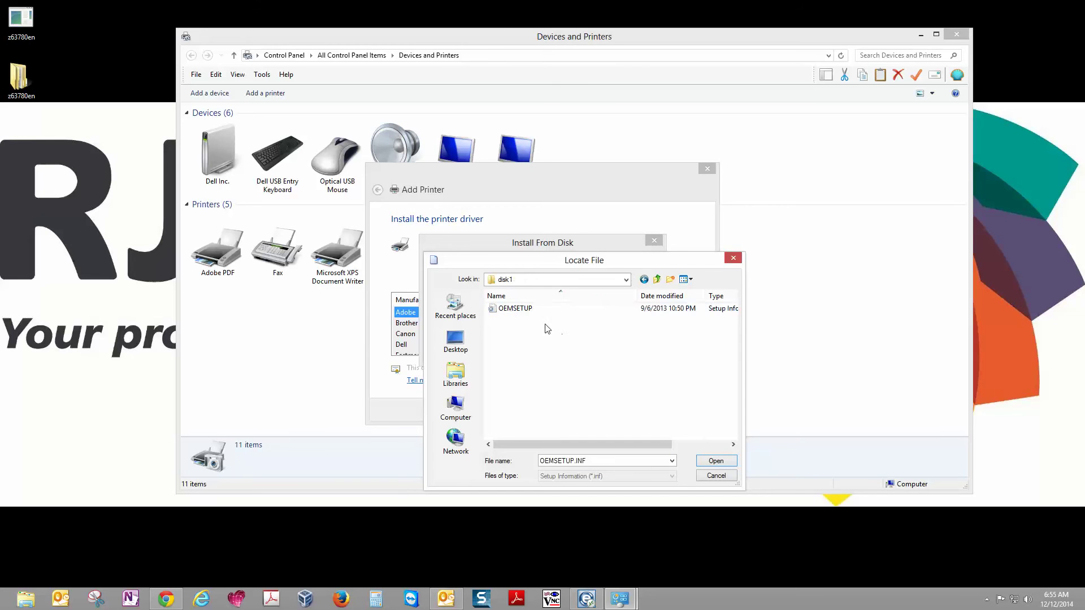
pyautogui.click(518, 310)
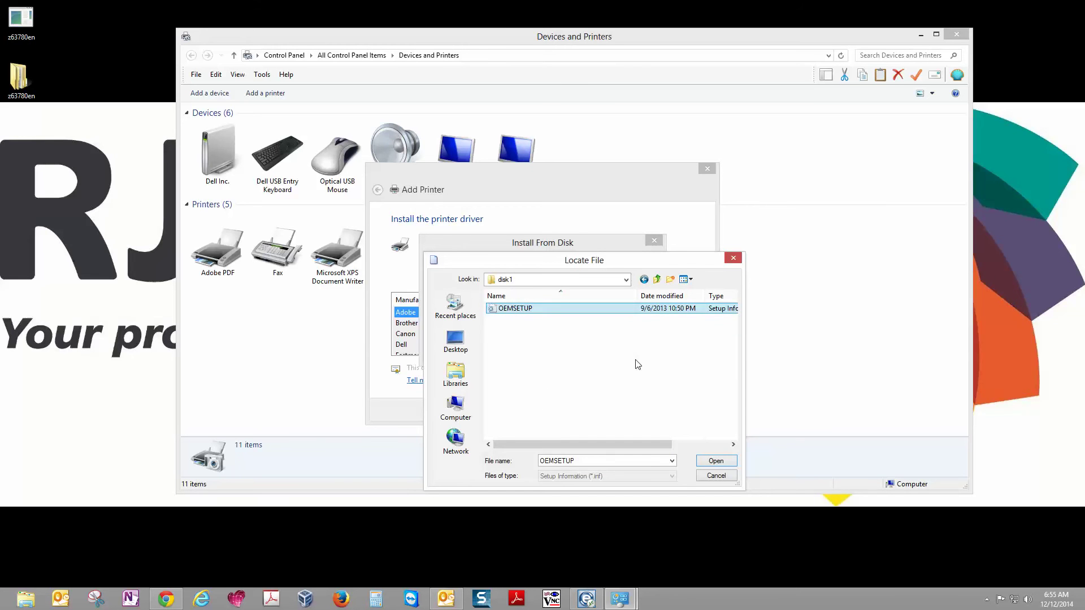
pyautogui.click(715, 461)
# Step: Confirm the disk1 driver source and select Ricoh's RICOH Aficio MP C4502 PCL 5c model
pyautogui.click(636, 267)
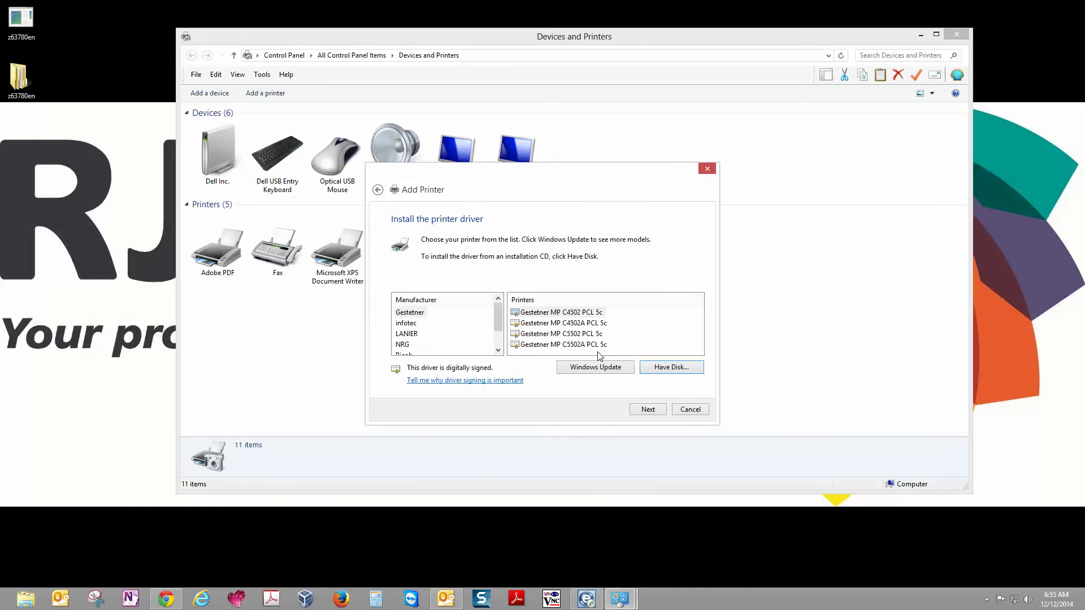
pyautogui.moveTo(500, 315); pyautogui.dragTo(500, 339)
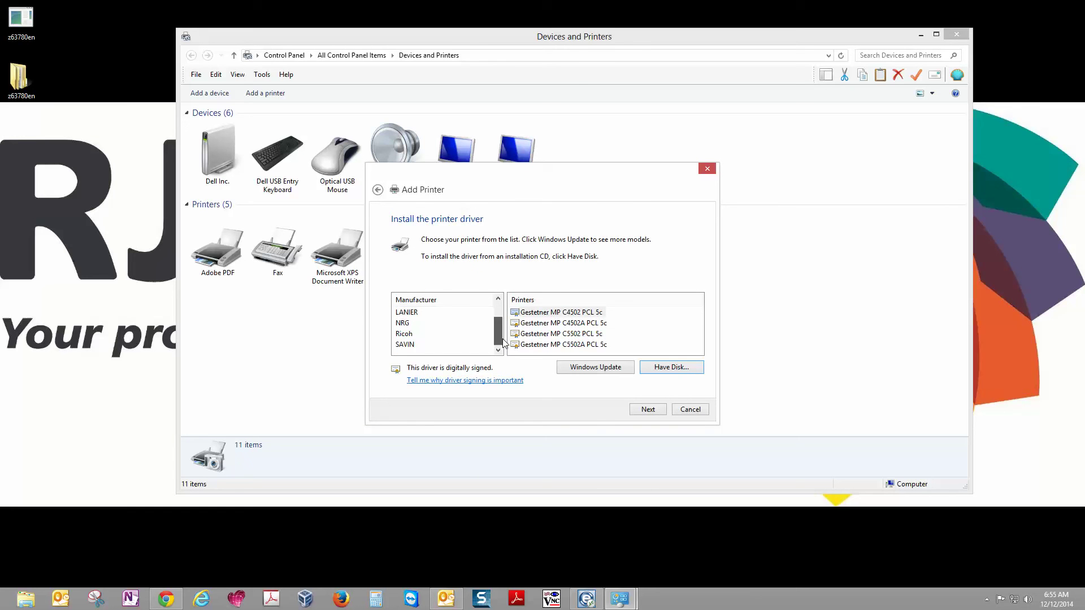
pyautogui.click(407, 335)
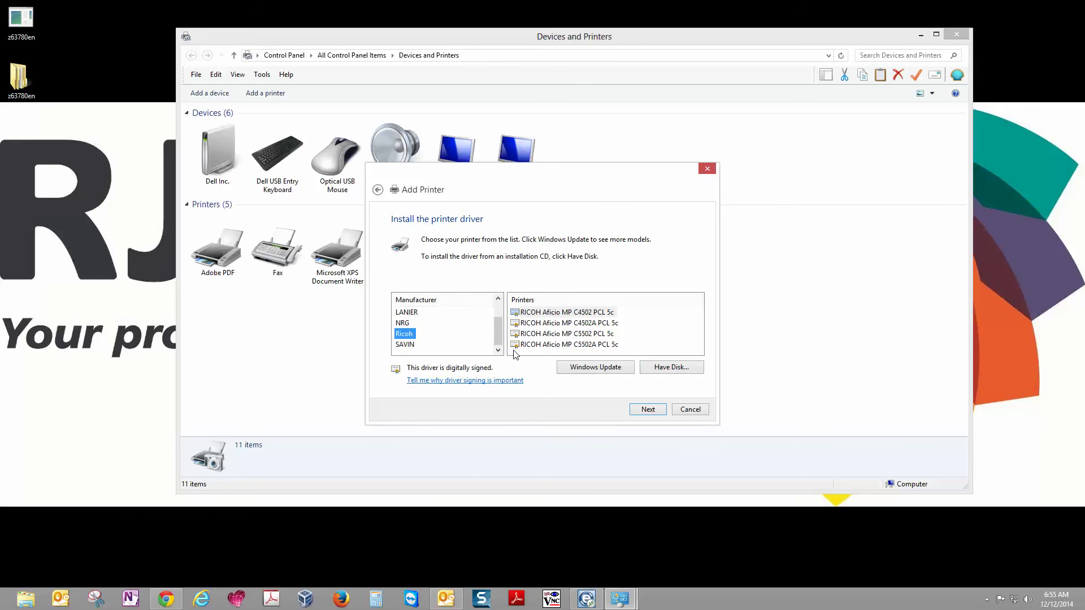
pyautogui.click(555, 314)
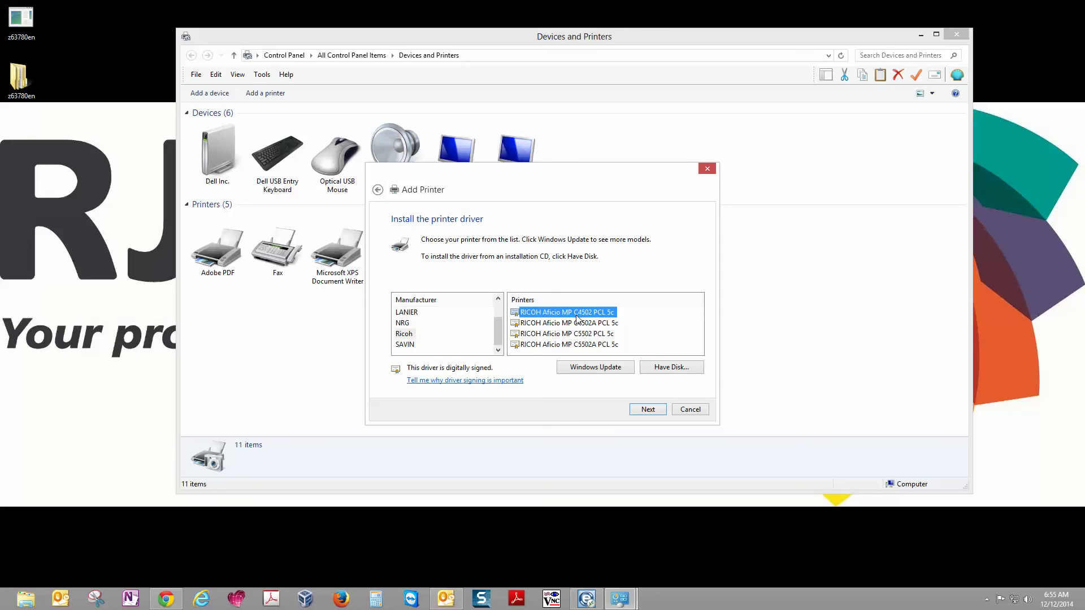
pyautogui.click(651, 411)
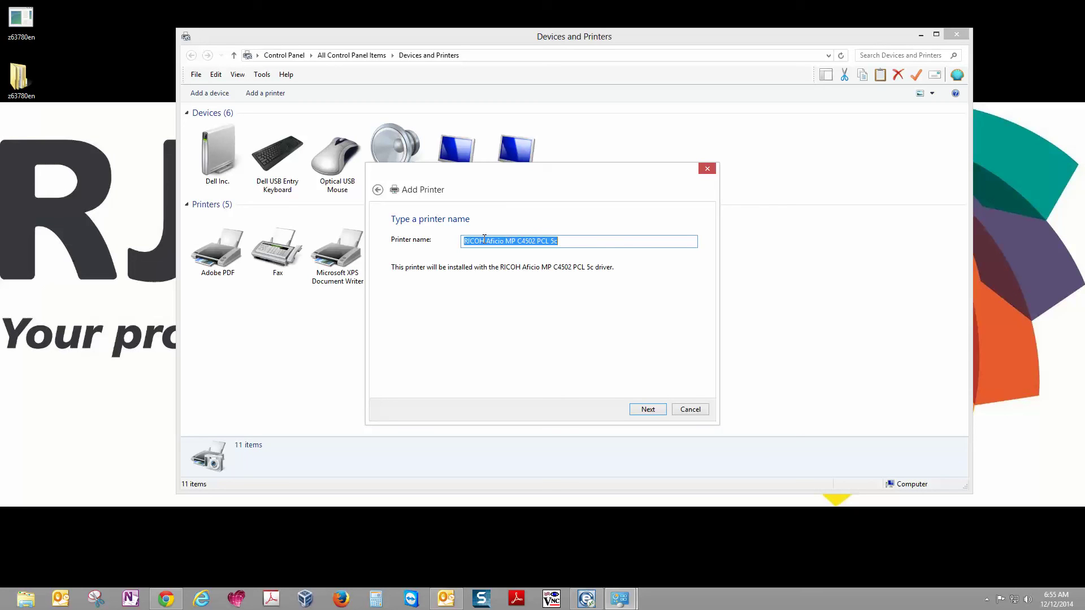
# Step: Keep the default printer name, leave it unshared, and finish the installation
pyautogui.click(651, 408)
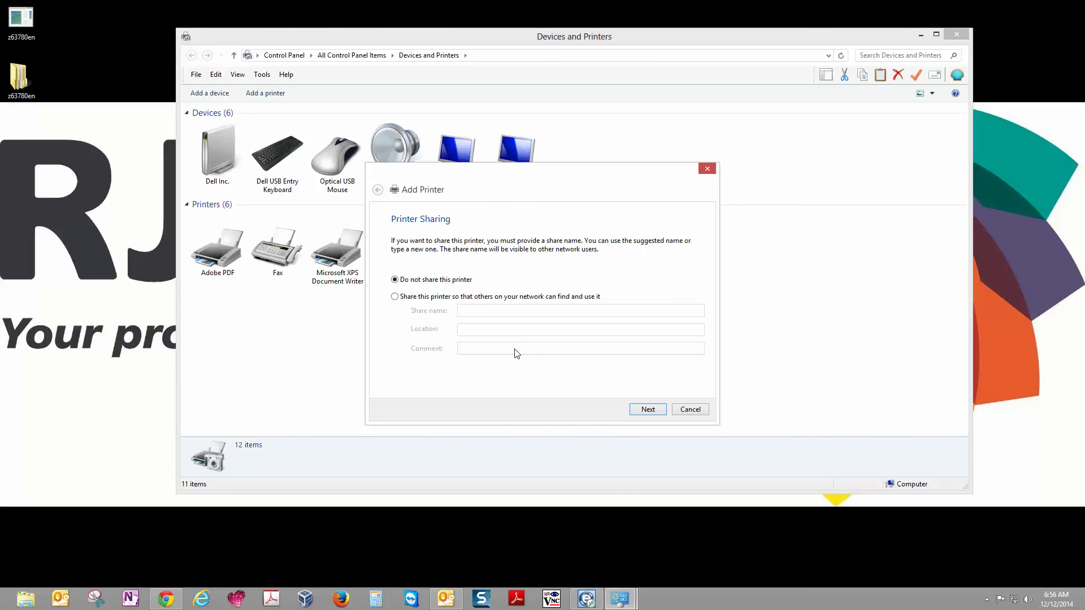
pyautogui.click(648, 410)
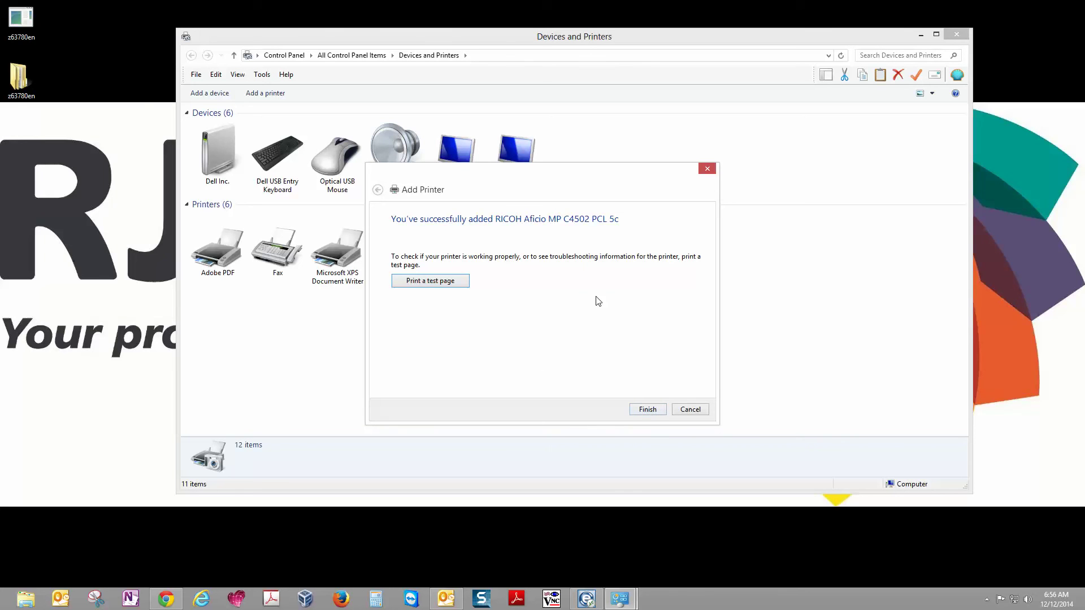
pyautogui.click(657, 412)
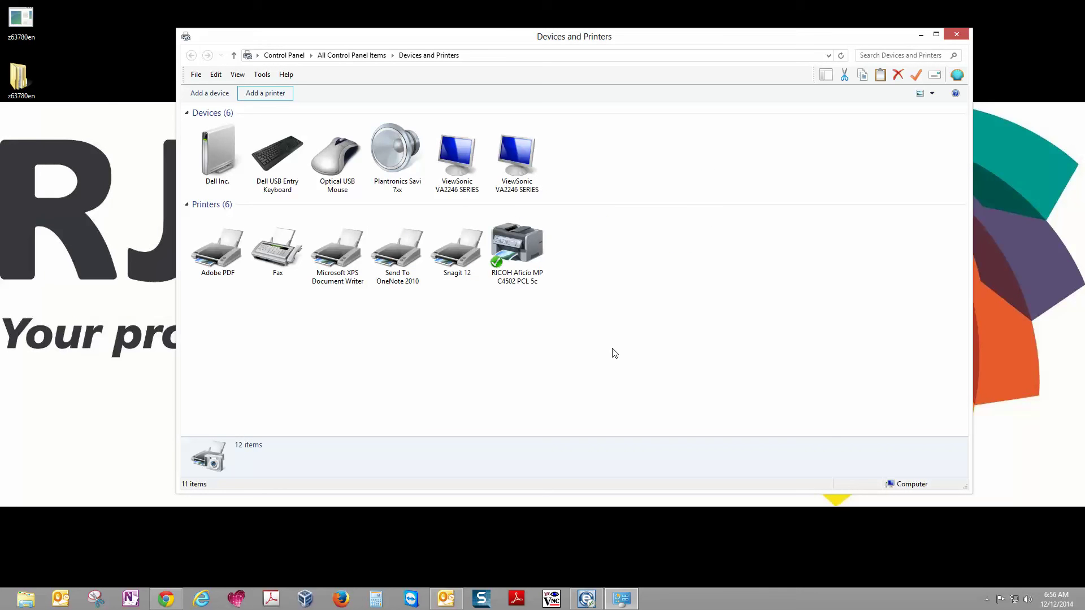
# Step: Select the RICOH Aficio MP C4502 PCL 5c printer and show its context menu
pyautogui.moveTo(510, 244)
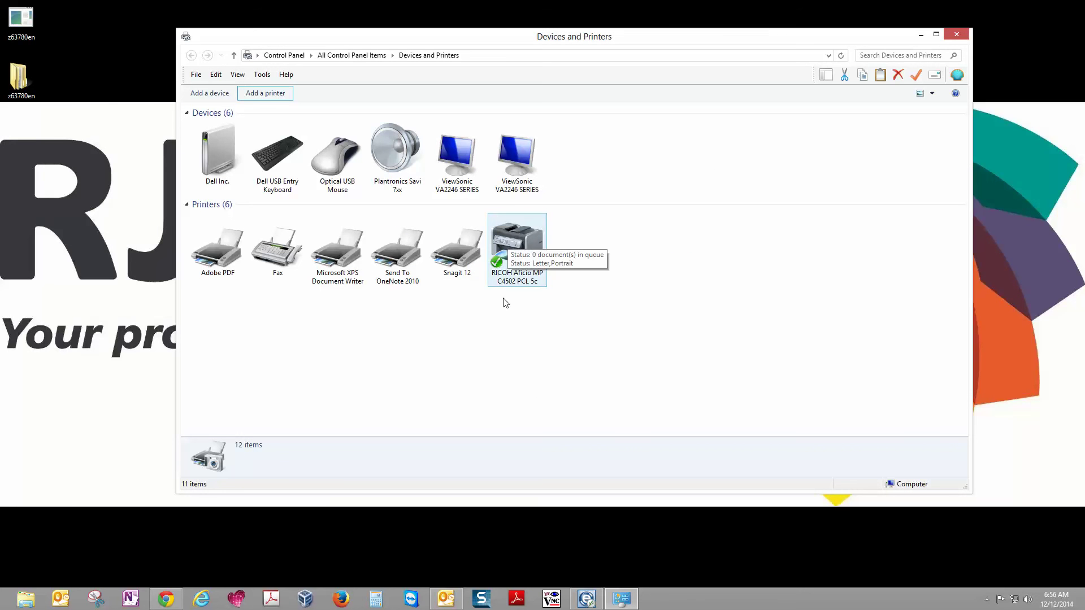
pyautogui.click(501, 240)
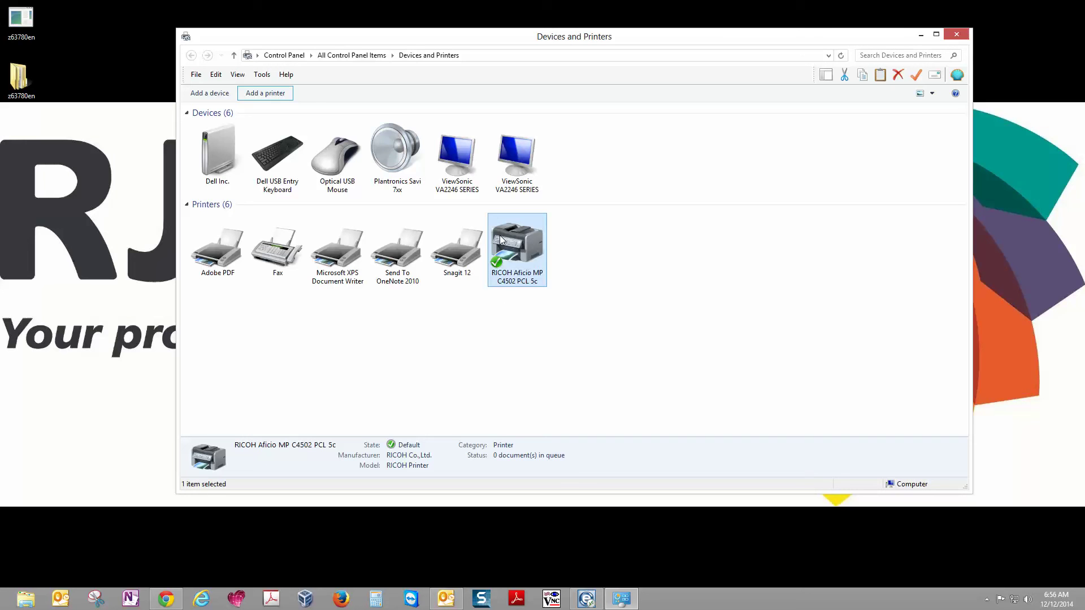
pyautogui.rightClick(500, 237)
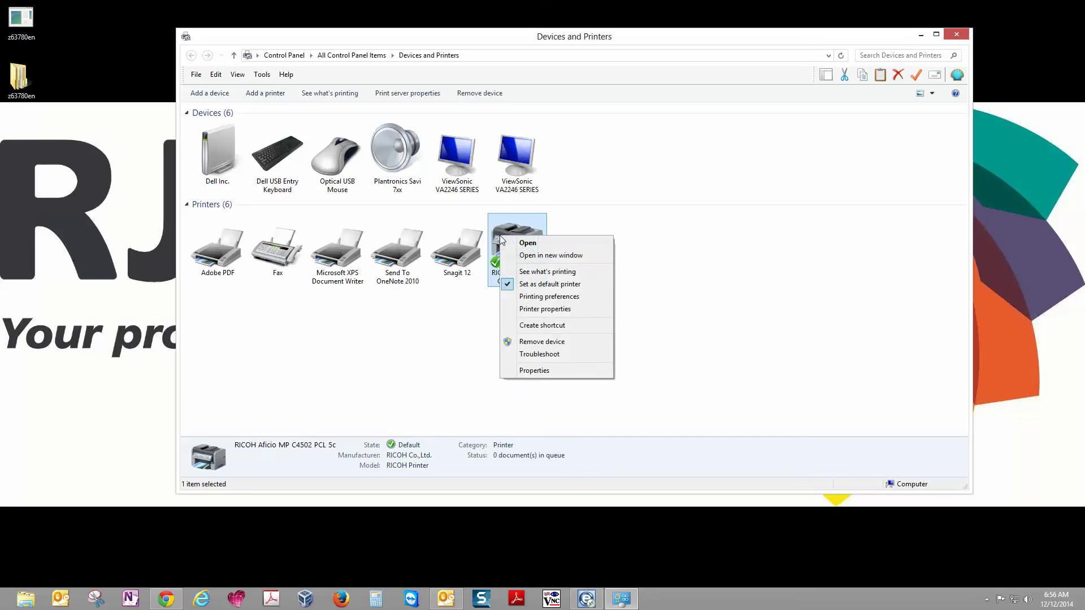
# Step: Set the RICOH printing preferences to Black and White with Duplex Off, and save them
pyautogui.click(557, 297)
pyautogui.moveTo(612, 228); pyautogui.dragTo(525, 118)
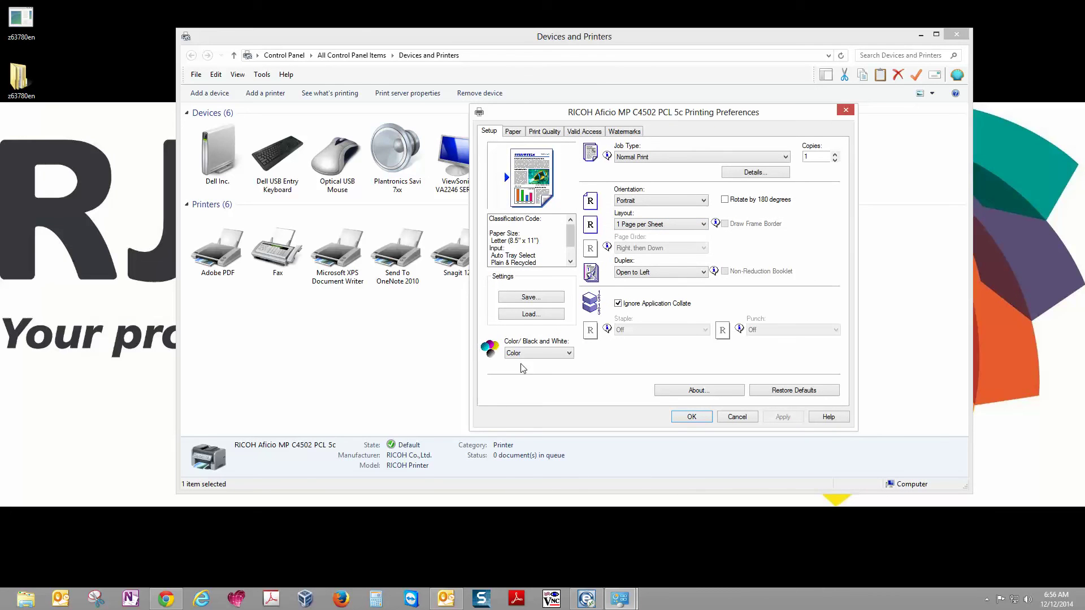
pyautogui.click(569, 354)
pyautogui.click(558, 371)
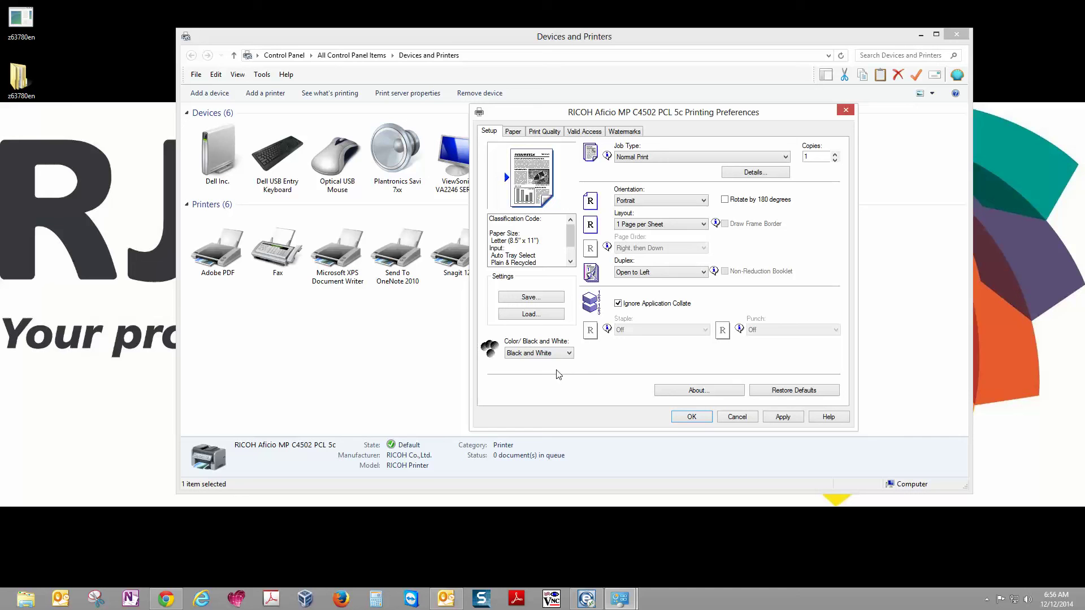
pyautogui.click(638, 273)
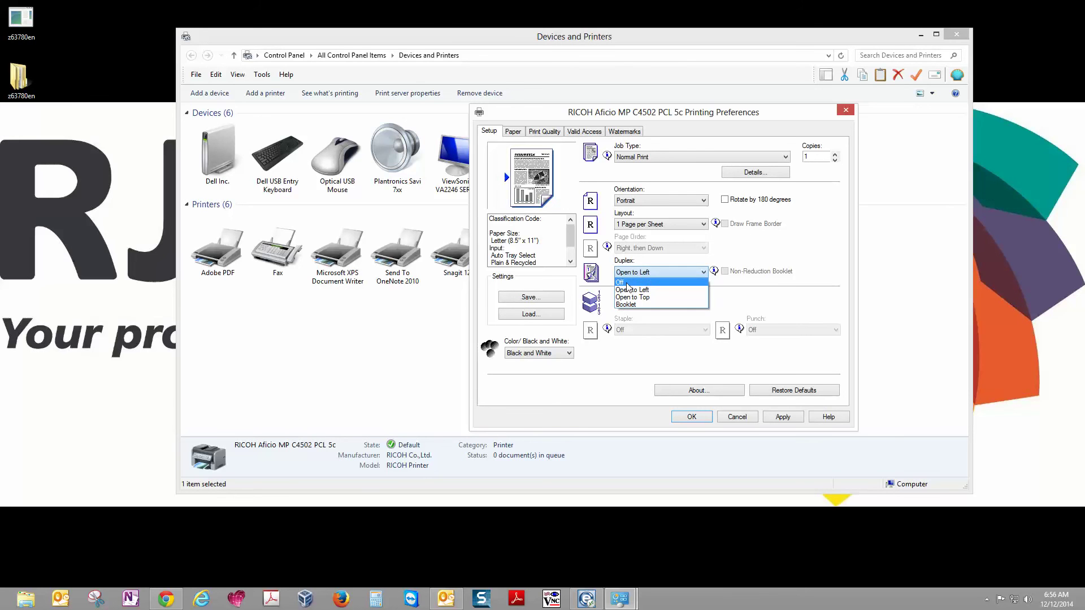
pyautogui.click(626, 283)
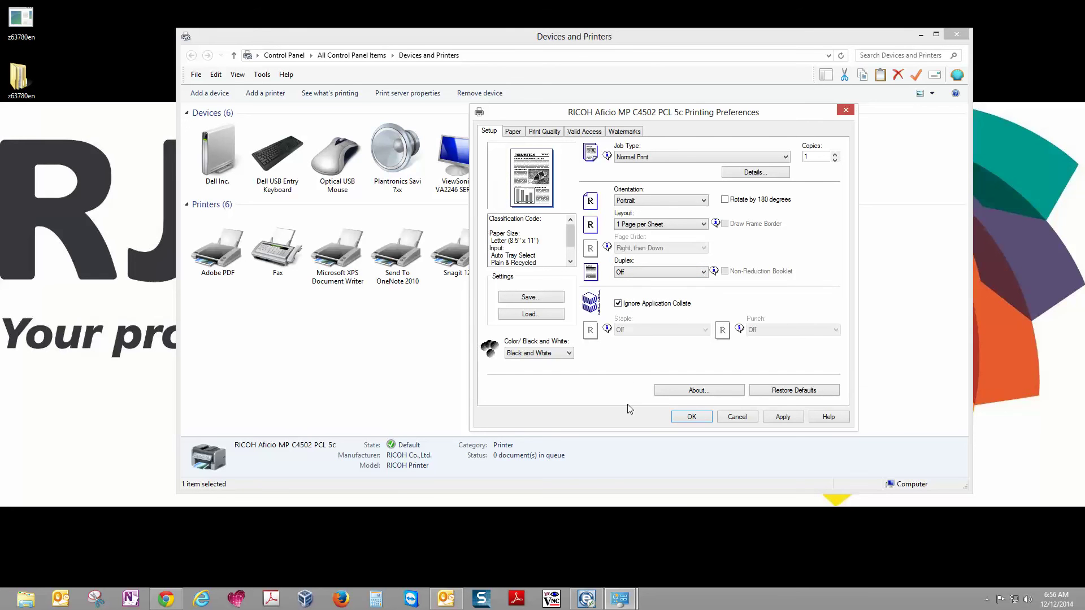
pyautogui.click(691, 417)
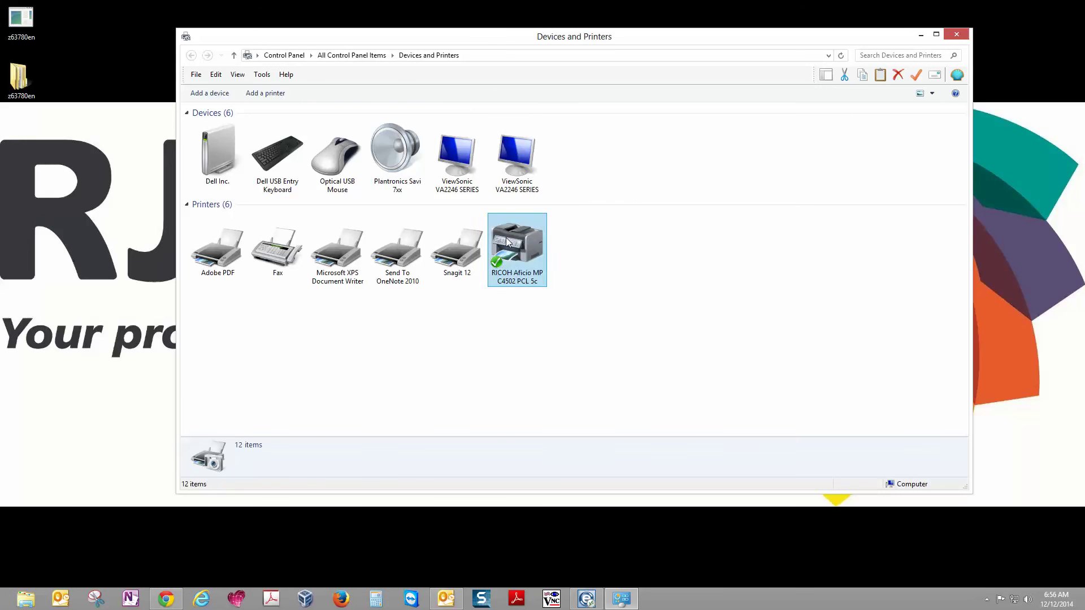
# Step: Print a test page from the RICOH printer's Printer Properties and dismiss the confirmation
pyautogui.rightClick(506, 238)
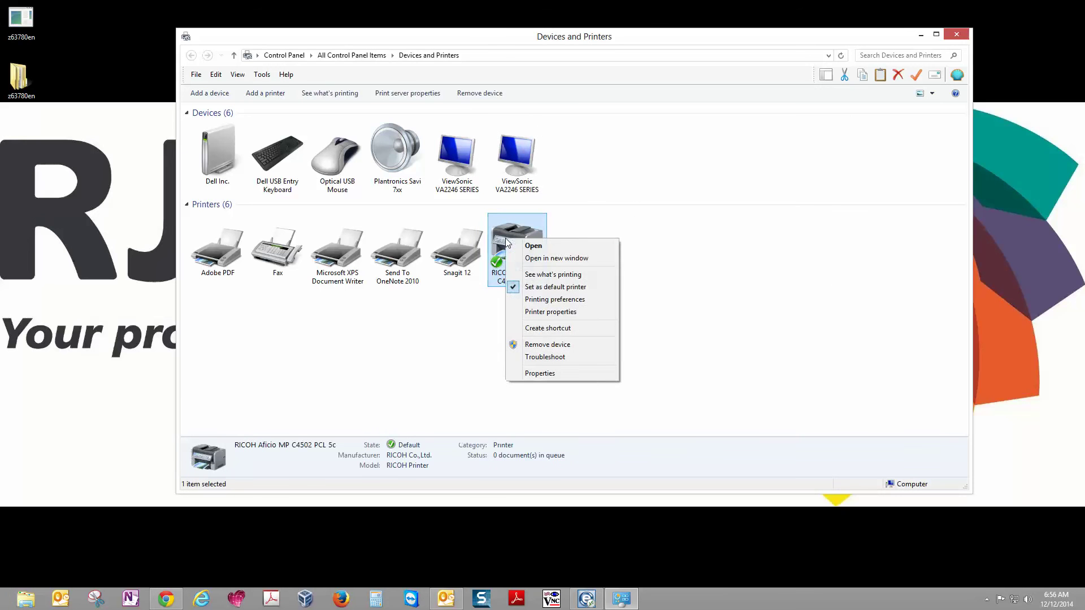
pyautogui.click(547, 313)
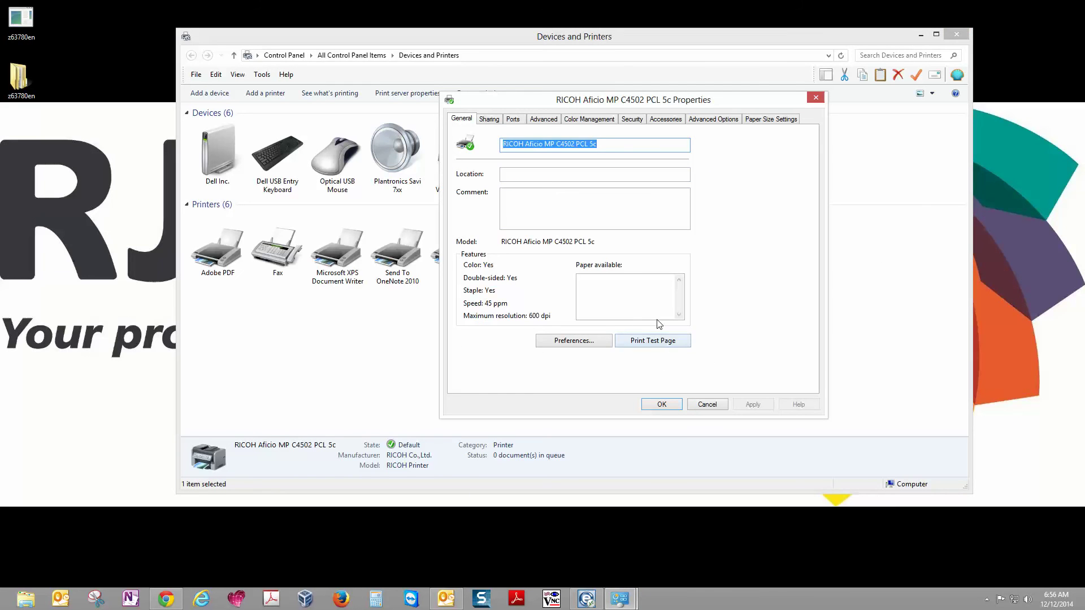
pyautogui.click(665, 340)
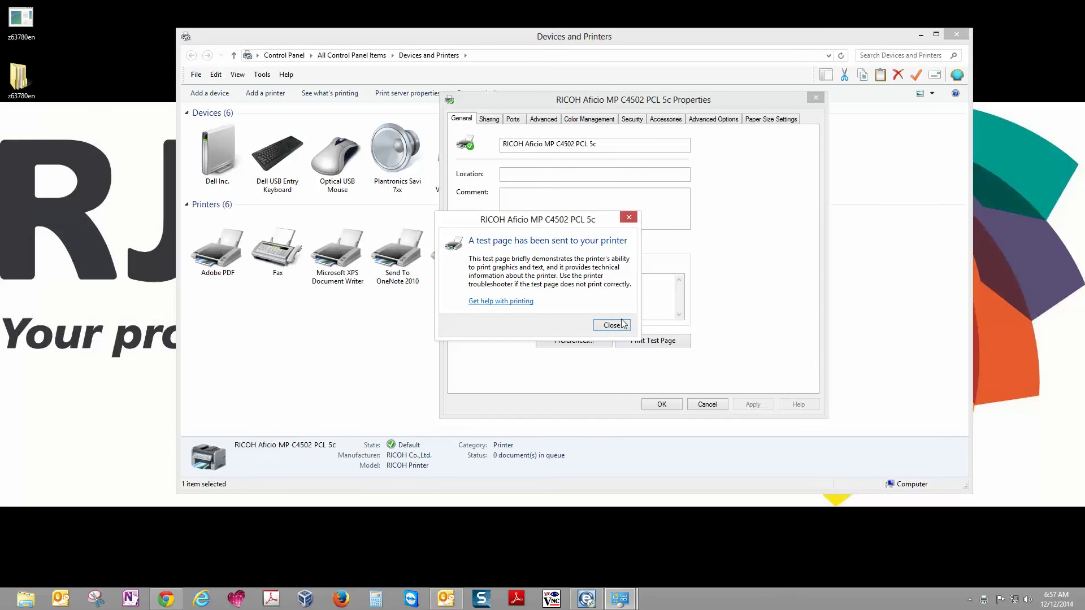
pyautogui.click(611, 326)
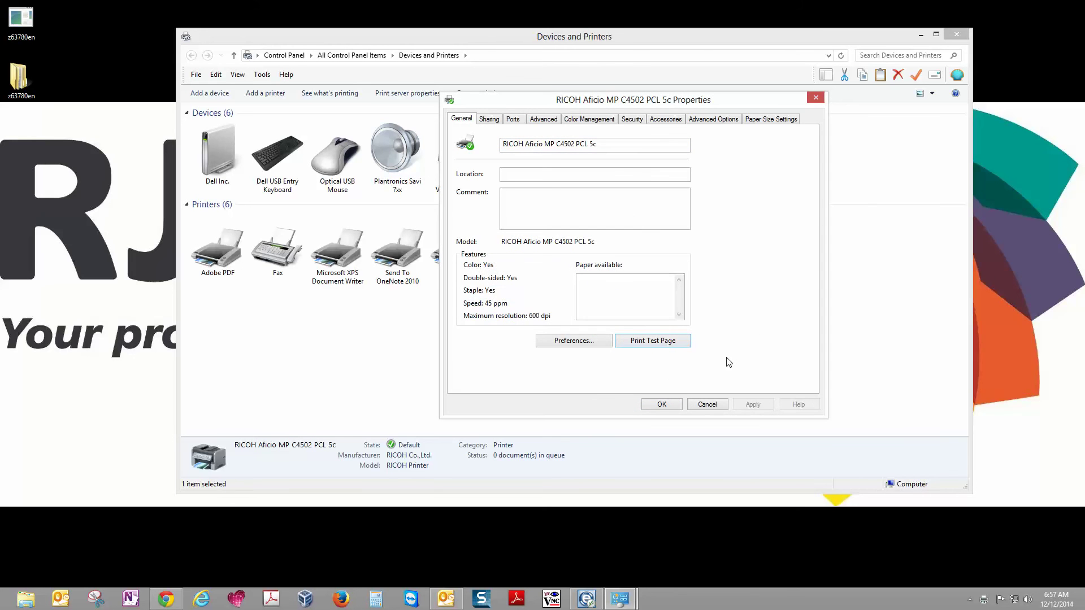